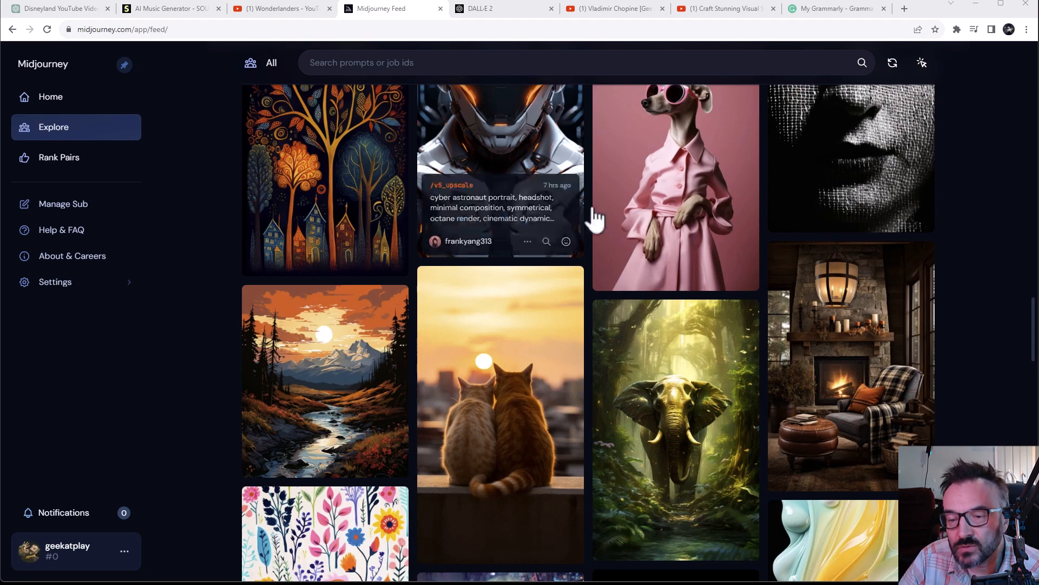
- Browse the generated images in the Midjourney Explore feed
scroll(592, 215, down, 2)
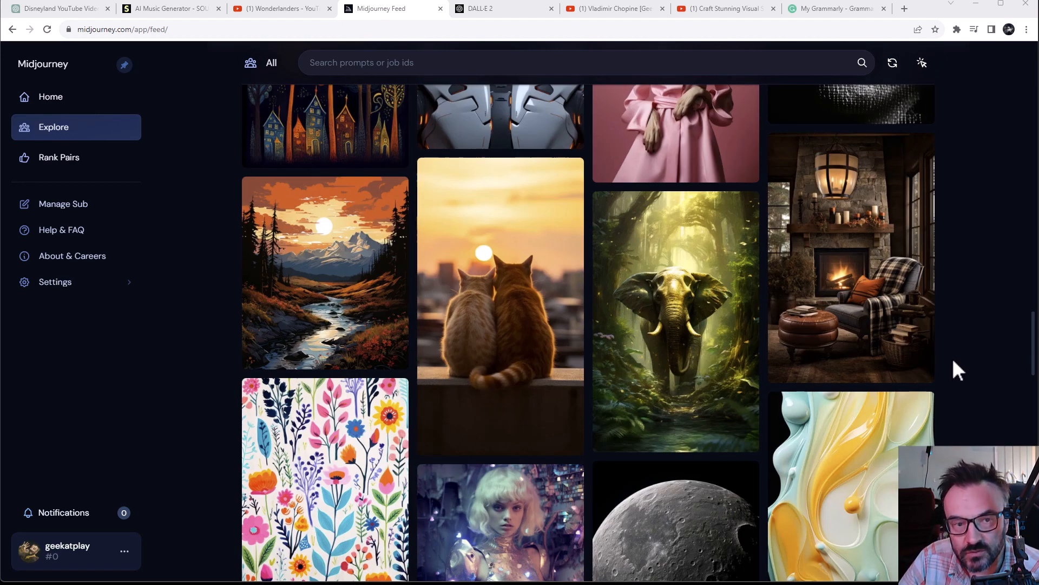
mouse_move(914, 335)
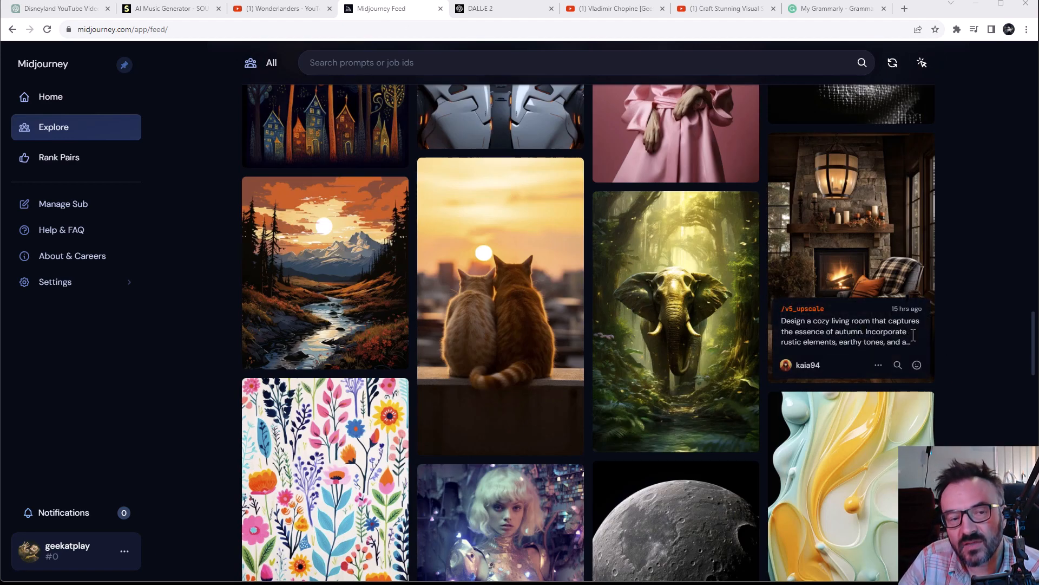
scroll(913, 336, down, 2)
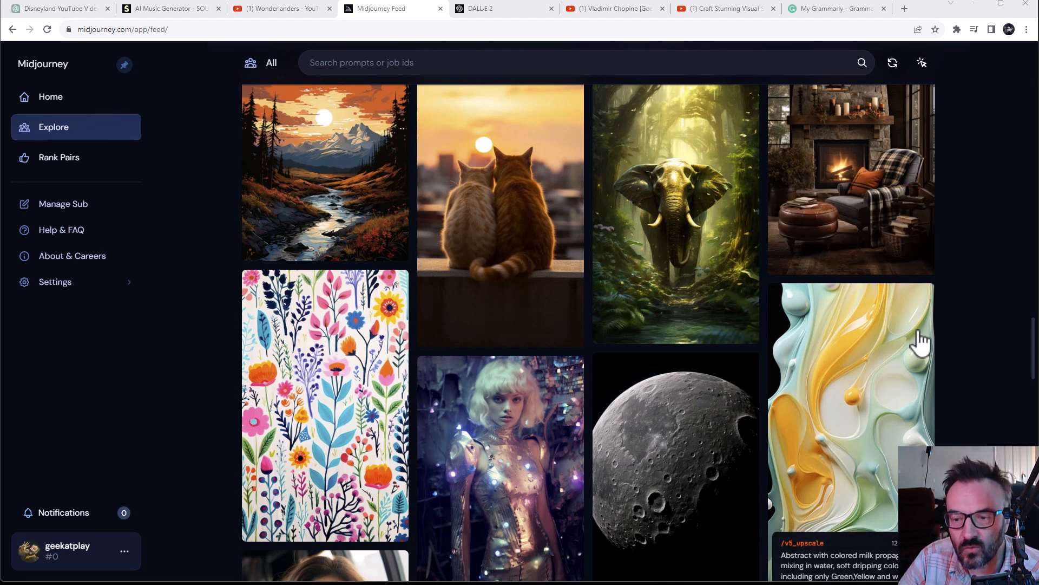
scroll(953, 348, down, 3)
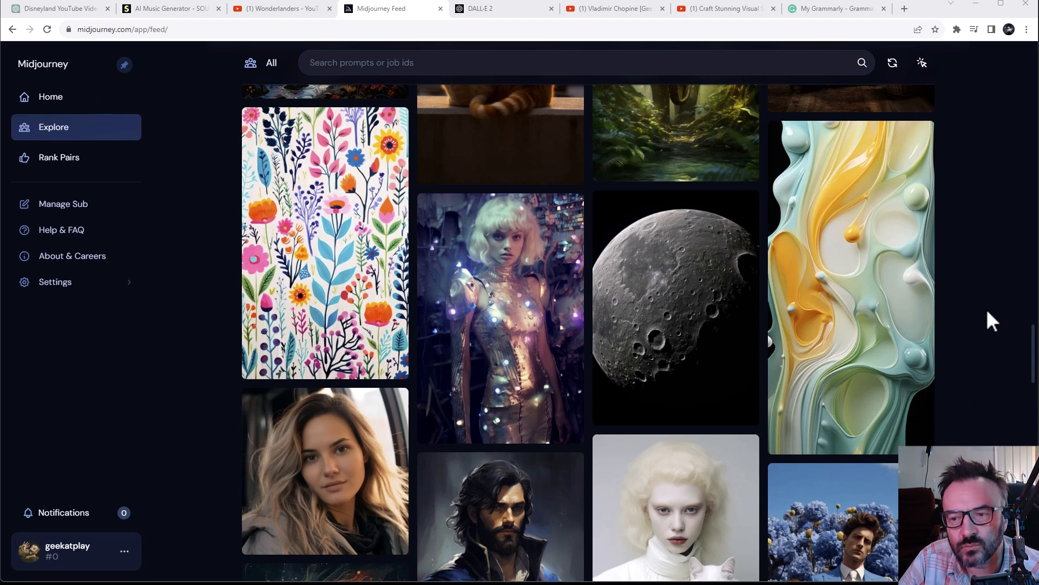
- Play a portion of the Final Result chapter in the YouTube video "Craft Stunning Visual Stories Using AI: Art Meets Technology" and pause it
click(710, 10)
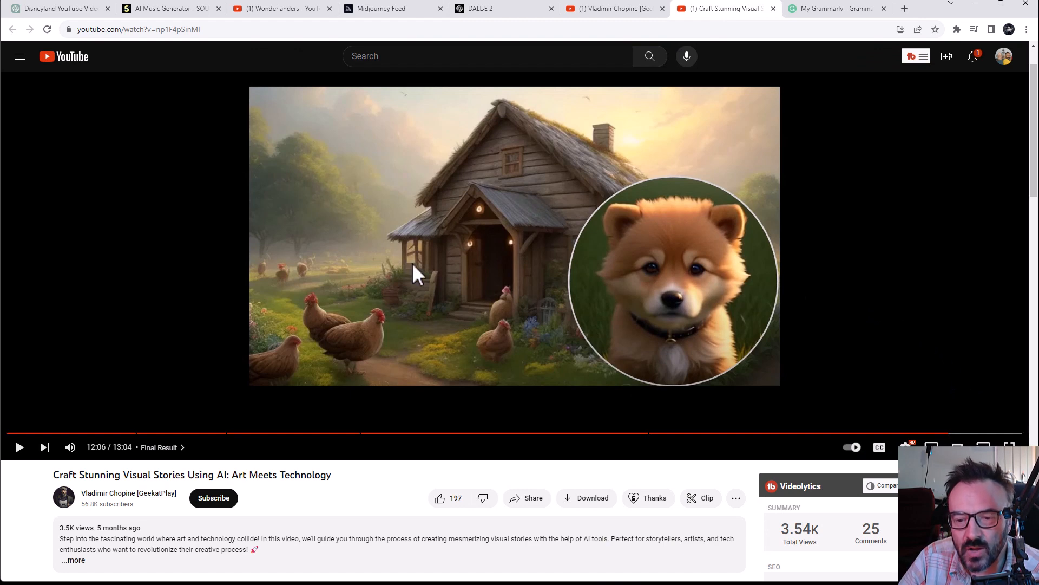
click(20, 447)
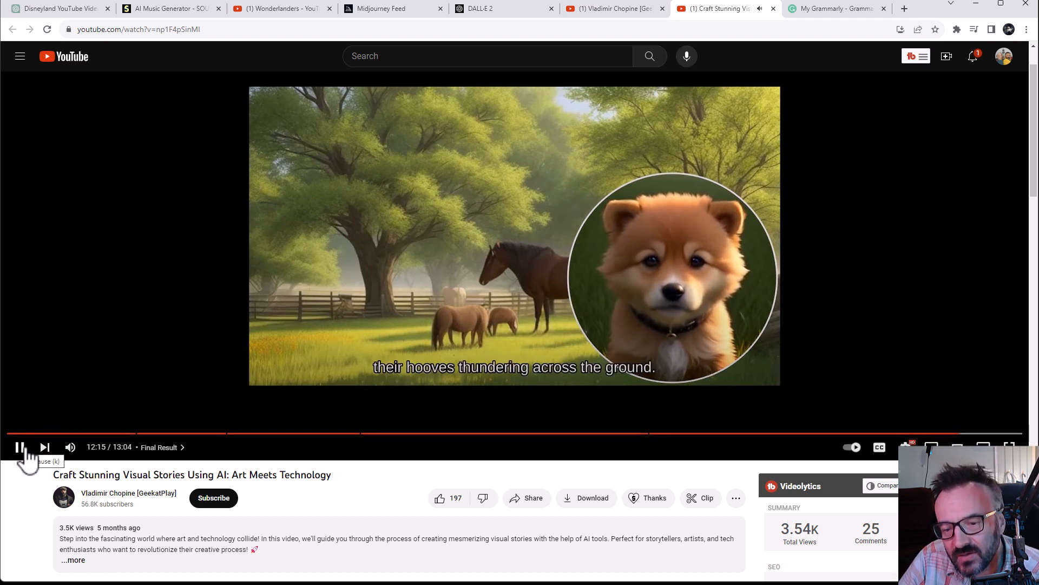
click(20, 447)
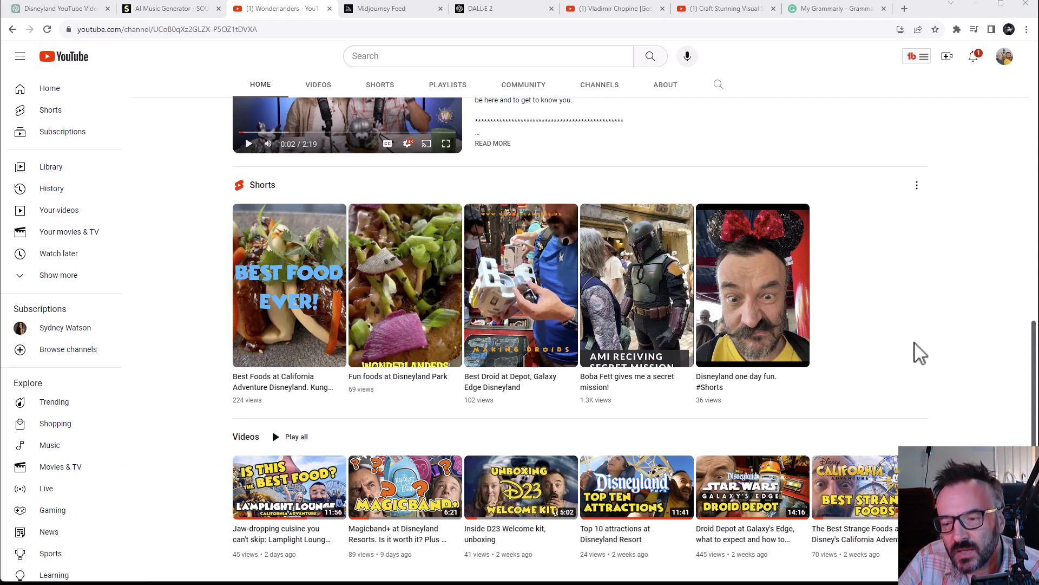
- Look over the Wonderlanders YouTube channel page, from its banner and channel keywords to the Shorts and Videos sections
scroll(918, 353, up, 3)
scroll(902, 349, down, 1)
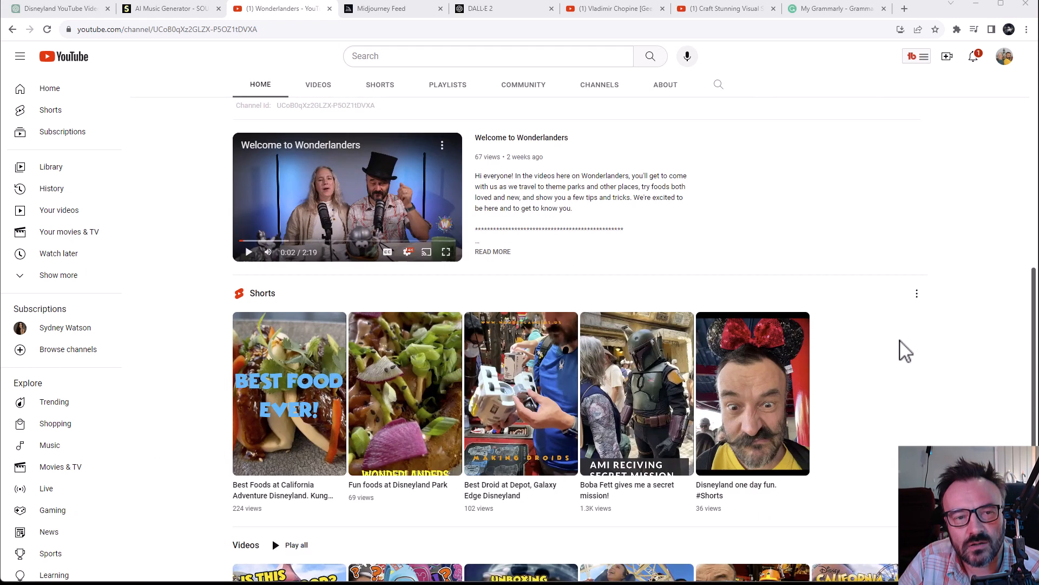
scroll(904, 357, up, 8)
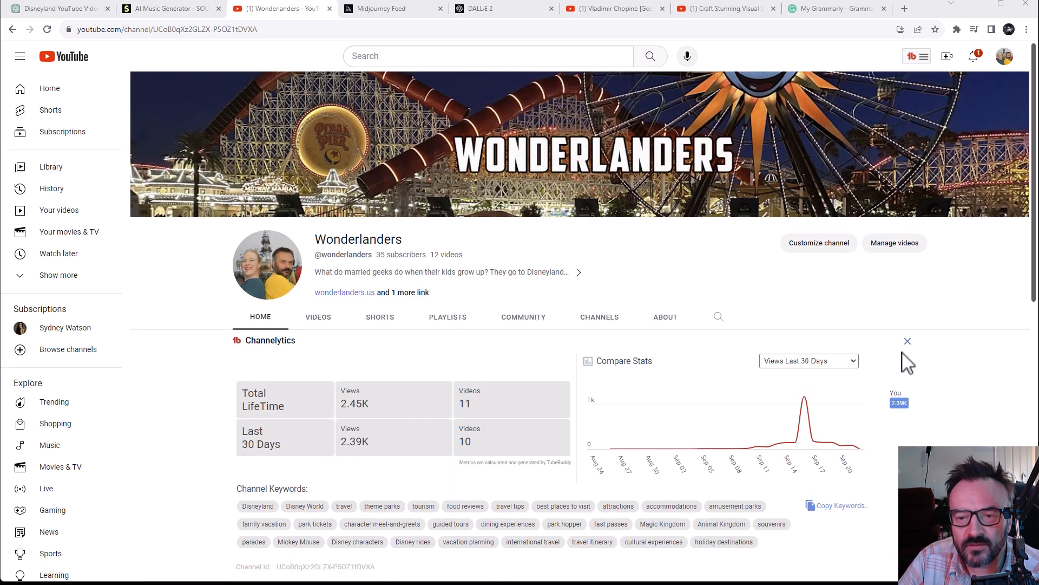
scroll(908, 364, down, 7)
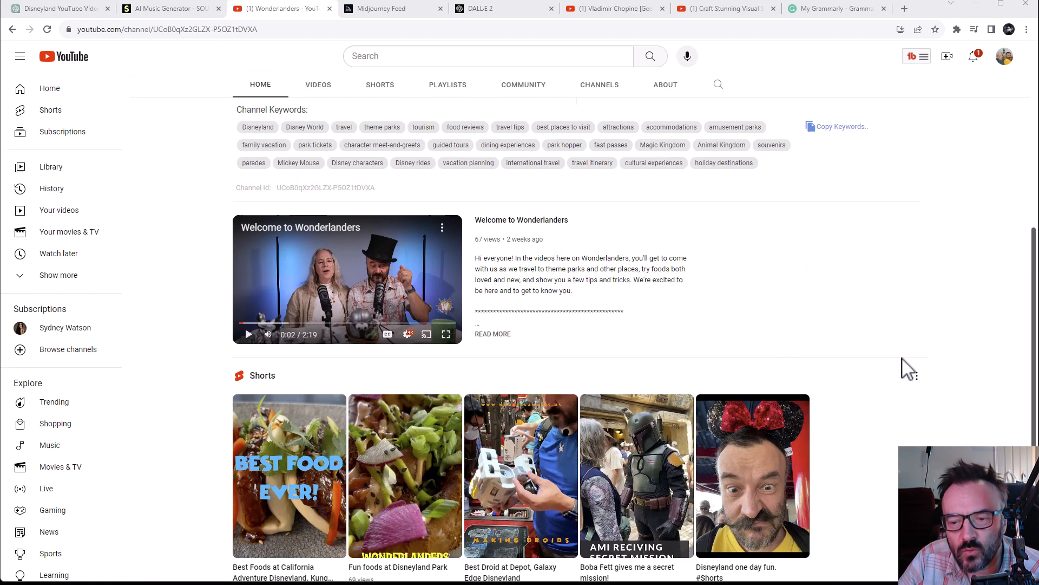
scroll(908, 370, down, 2)
scroll(908, 371, down, 2)
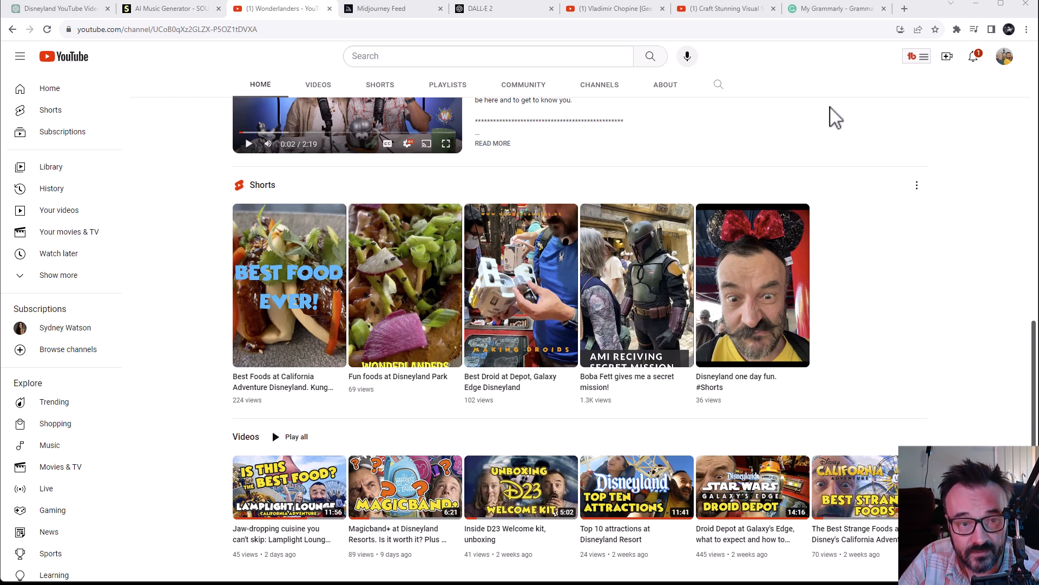
- Switch to the Disneyland YouTube conversation in ChatGPT and go back to the five video ideas at its start
click(63, 12)
scroll(707, 427, up, 7)
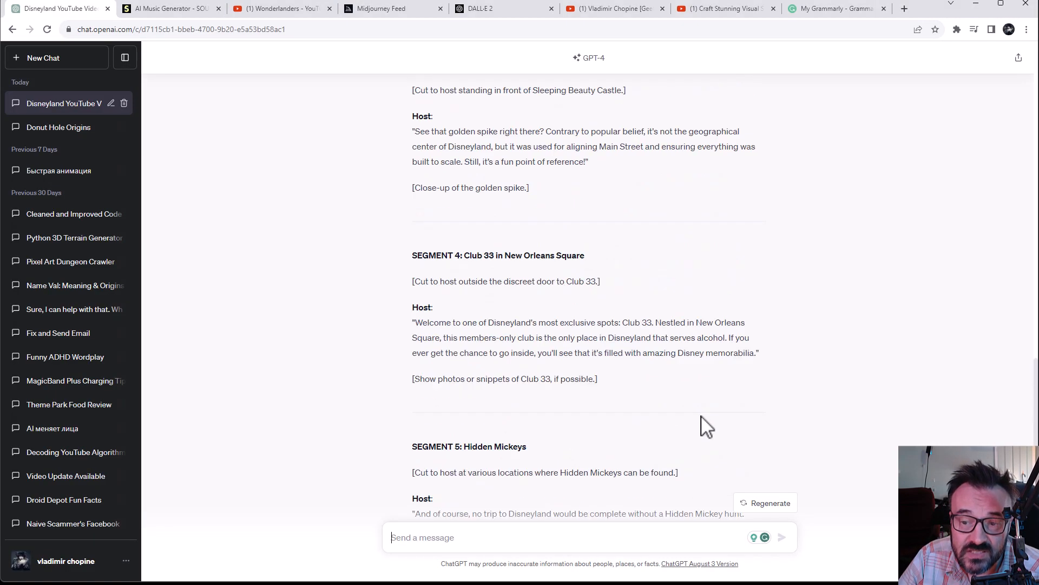
scroll(707, 427, up, 20)
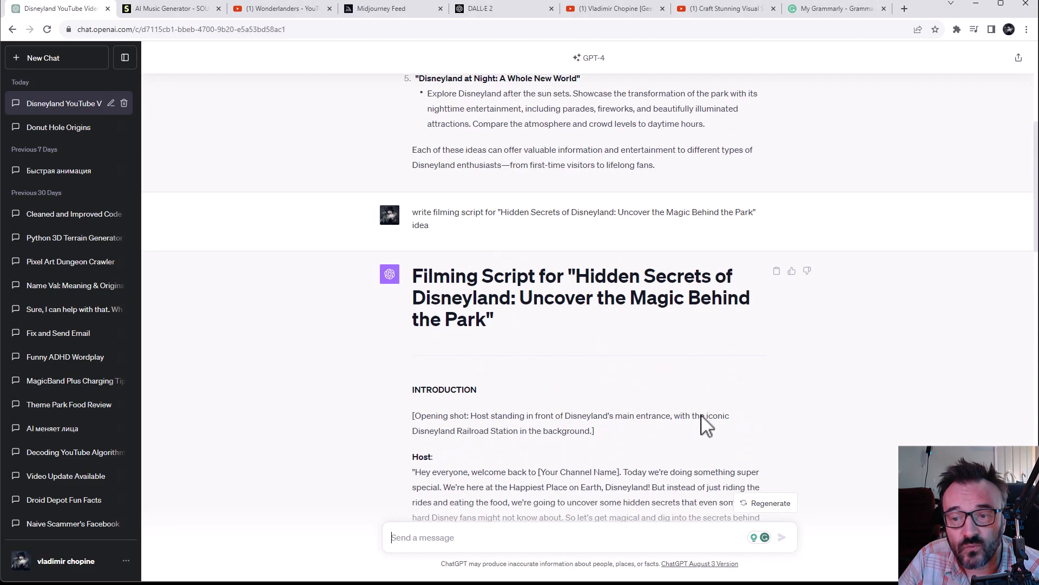
scroll(706, 427, up, 1)
scroll(704, 422, down, 2)
scroll(703, 422, up, 3)
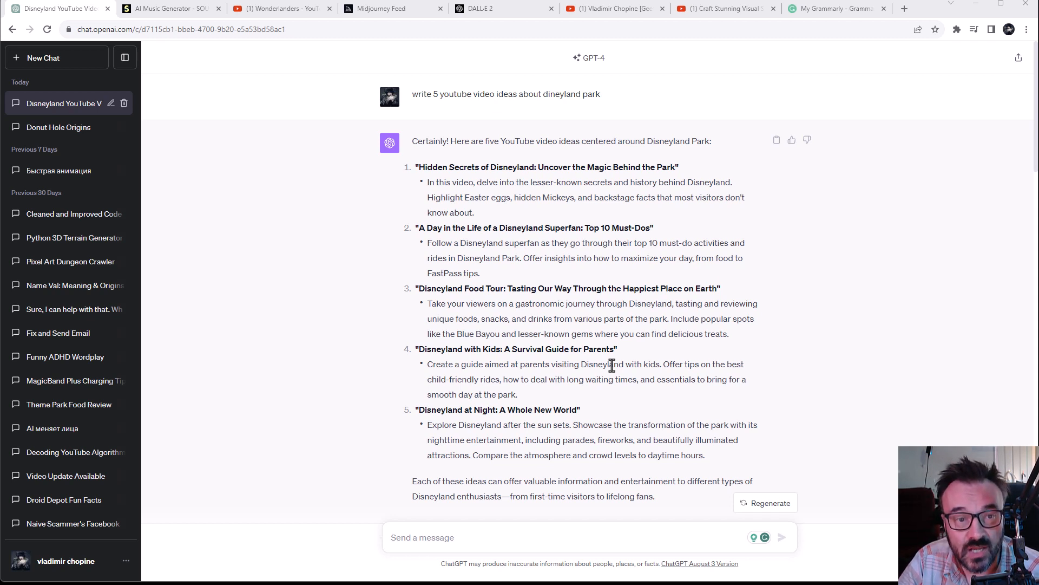
- Check the Grammarly documents page and read the "Hidden Secrets of Disneyland" filming script in the ChatGPT conversation down to Segment 3
click(831, 11)
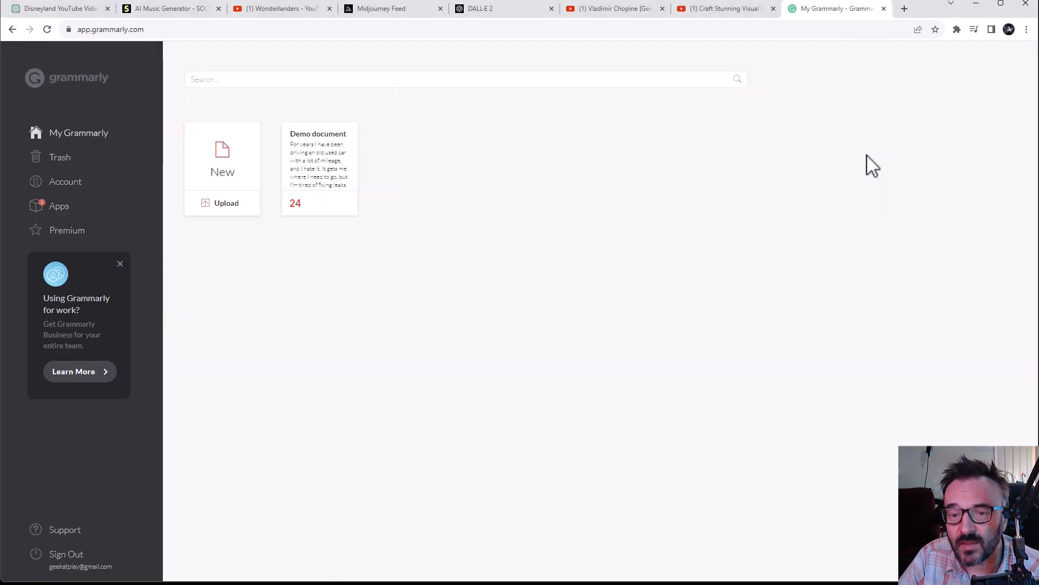
click(70, 10)
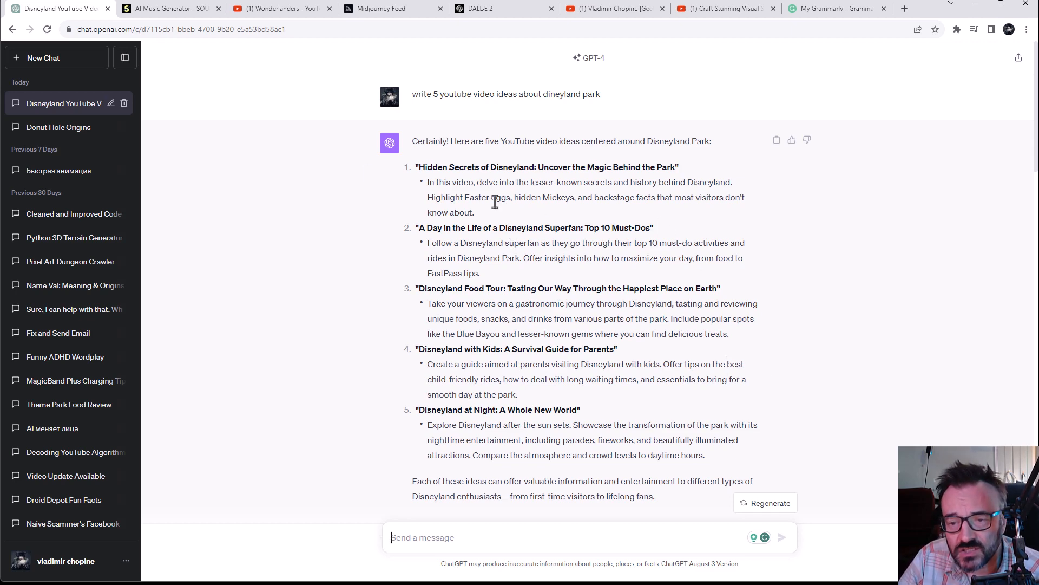
scroll(495, 202, down, 1)
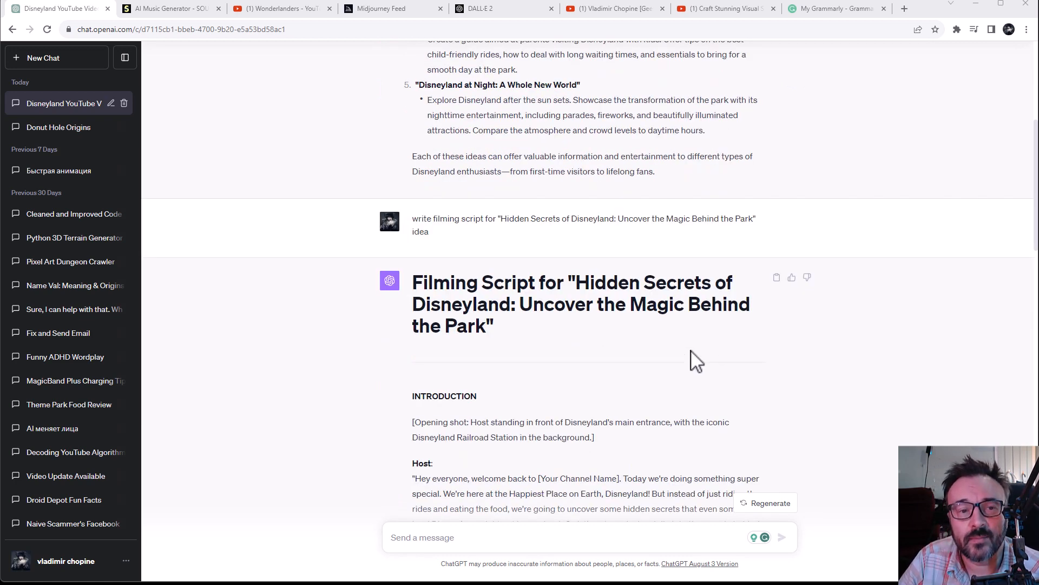
scroll(639, 368, down, 5)
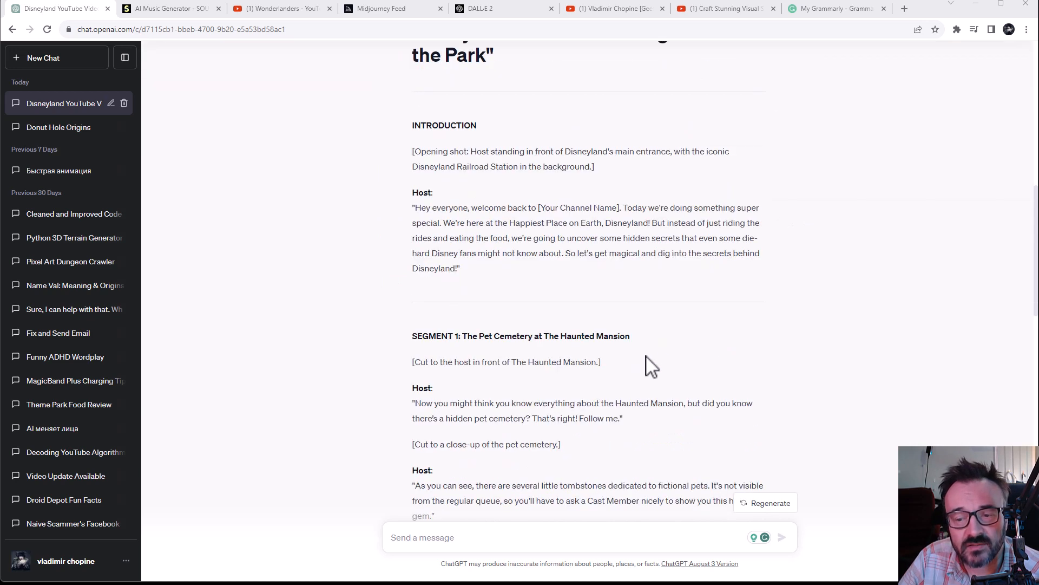
scroll(763, 351, down, 1)
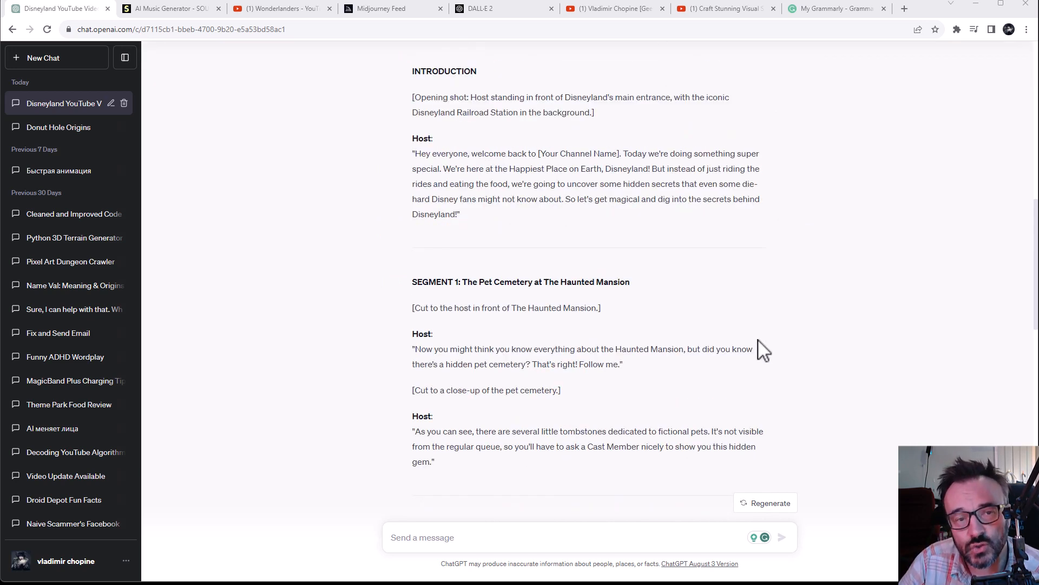
scroll(763, 351, down, 2)
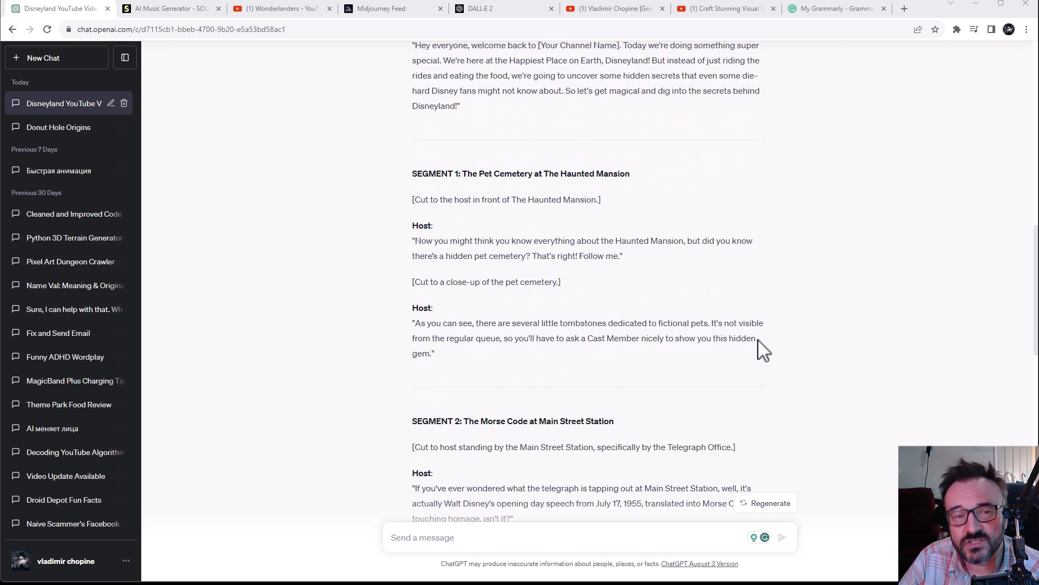
scroll(764, 351, down, 2)
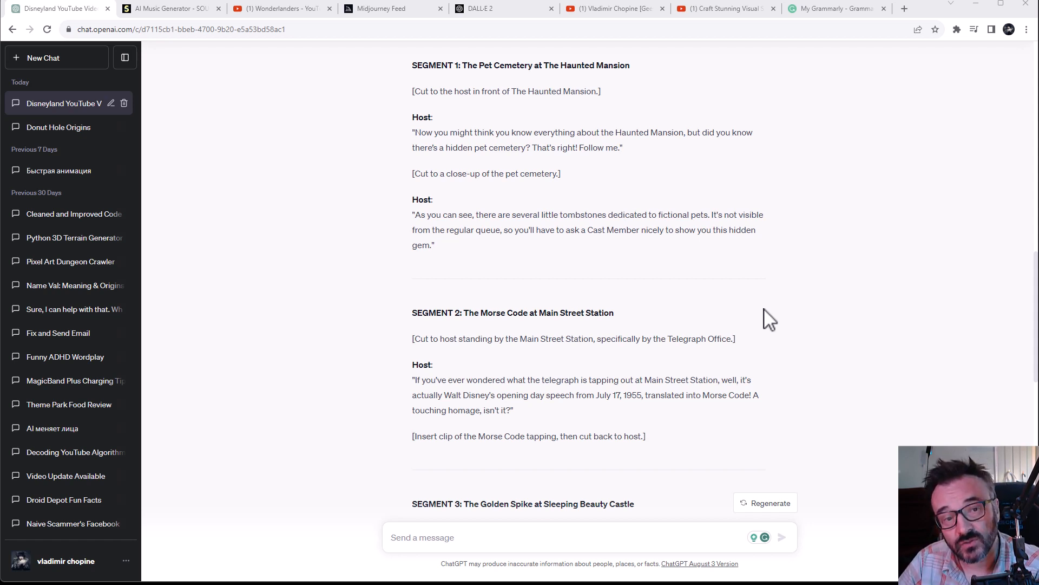
scroll(743, 346, down, 1)
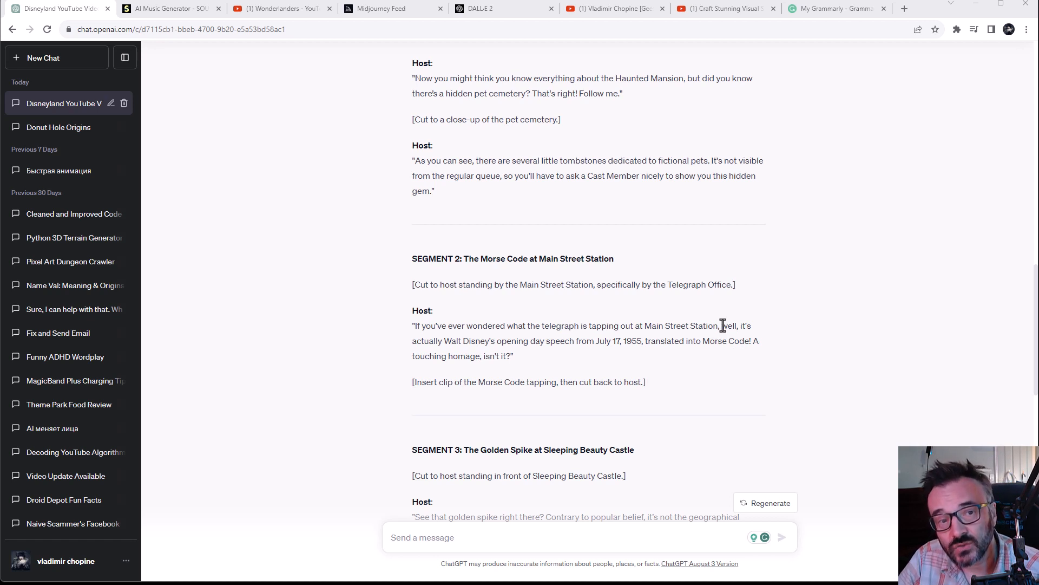
scroll(725, 322, down, 1)
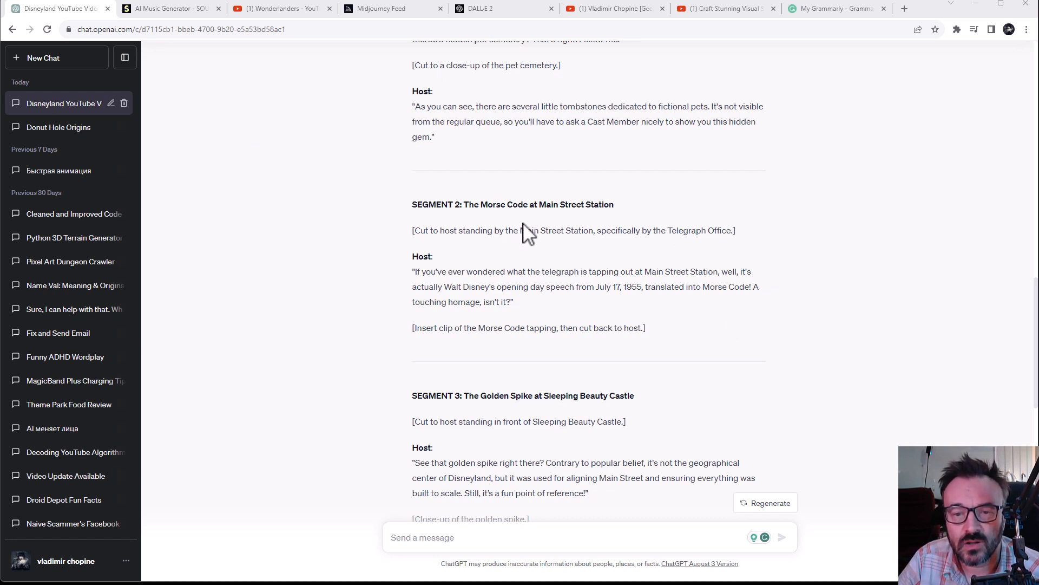
scroll(539, 236, up, 1)
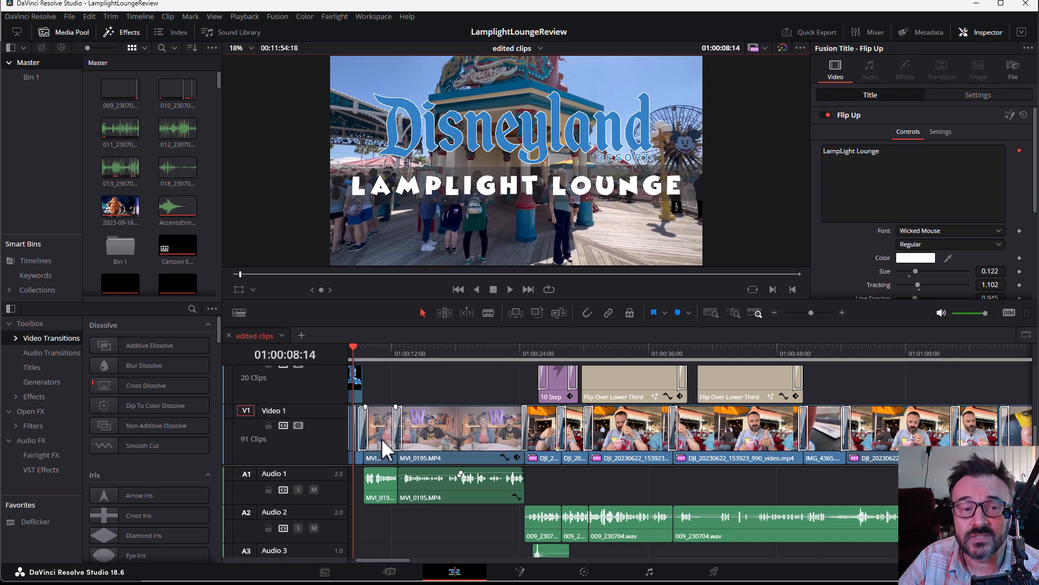
- In DaVinci Resolve's Media Pool, preview the DJI food clip, load DJI_20230622_153610_202_video.mp4 in the viewer and scrub to about 00:01:09:18
scroll(160, 195, down, 3)
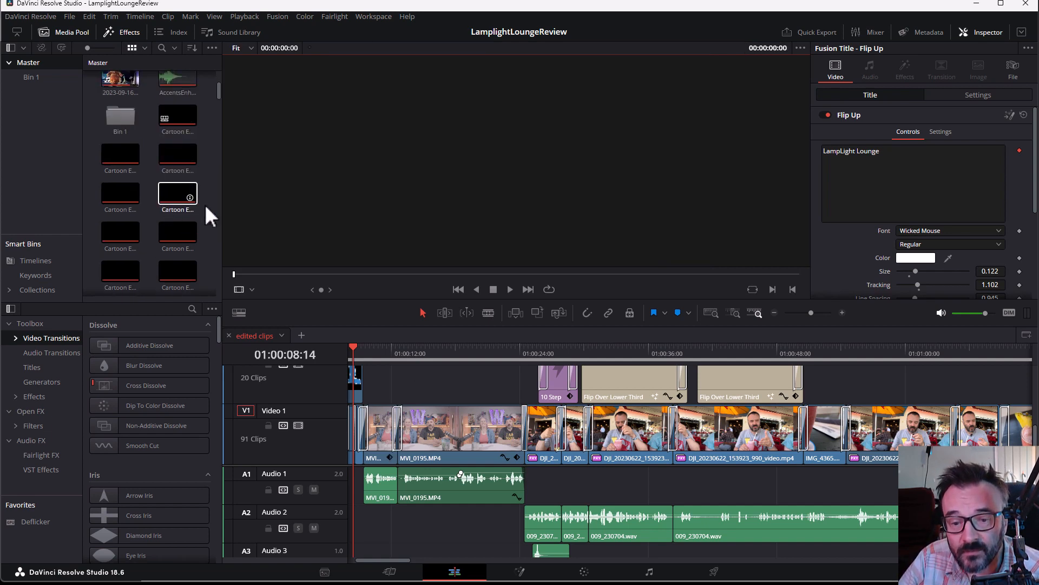
scroll(201, 205, up, 3)
scroll(200, 203, down, 3)
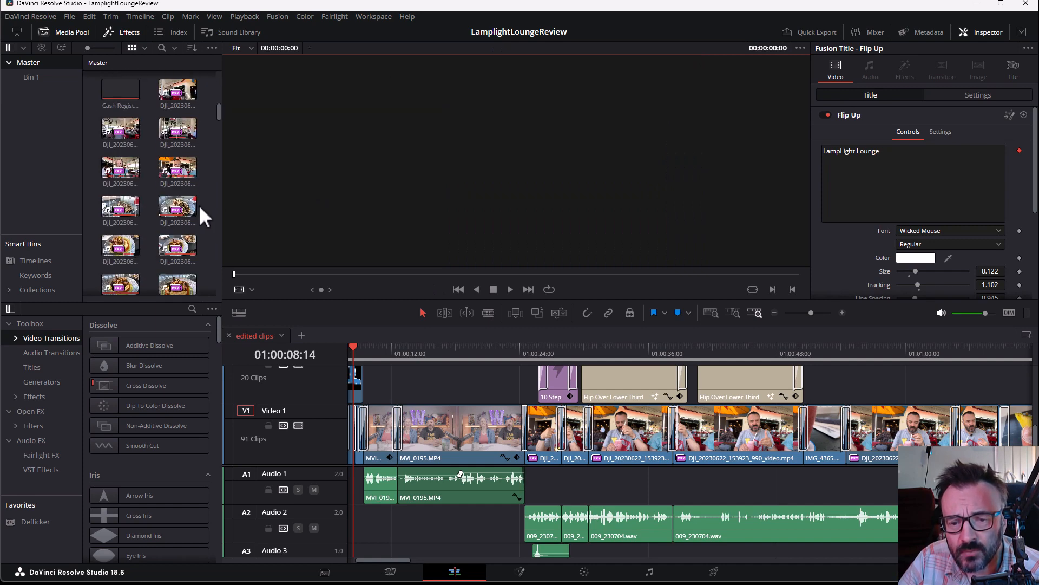
click(123, 207)
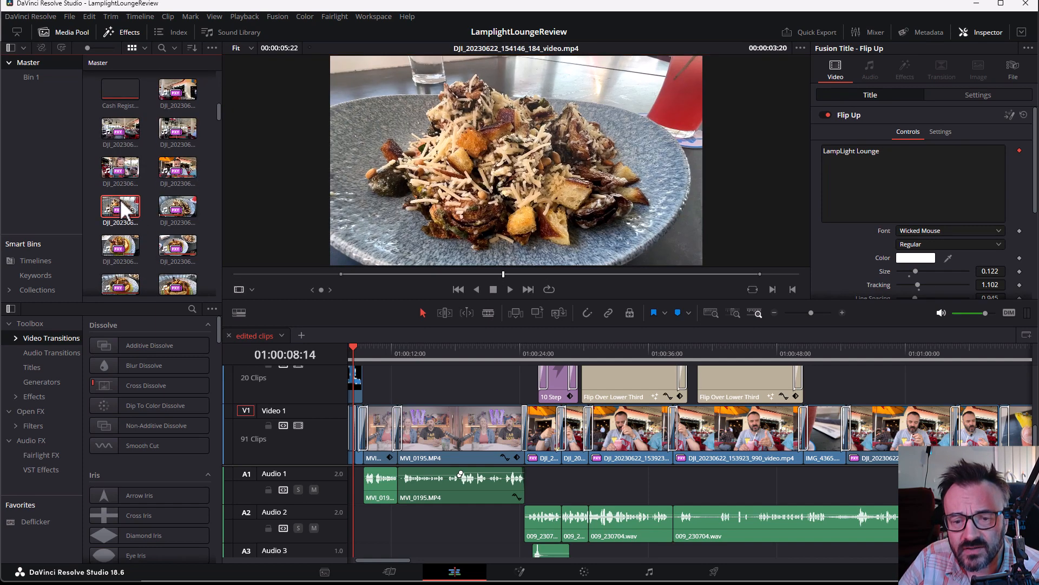
click(112, 175)
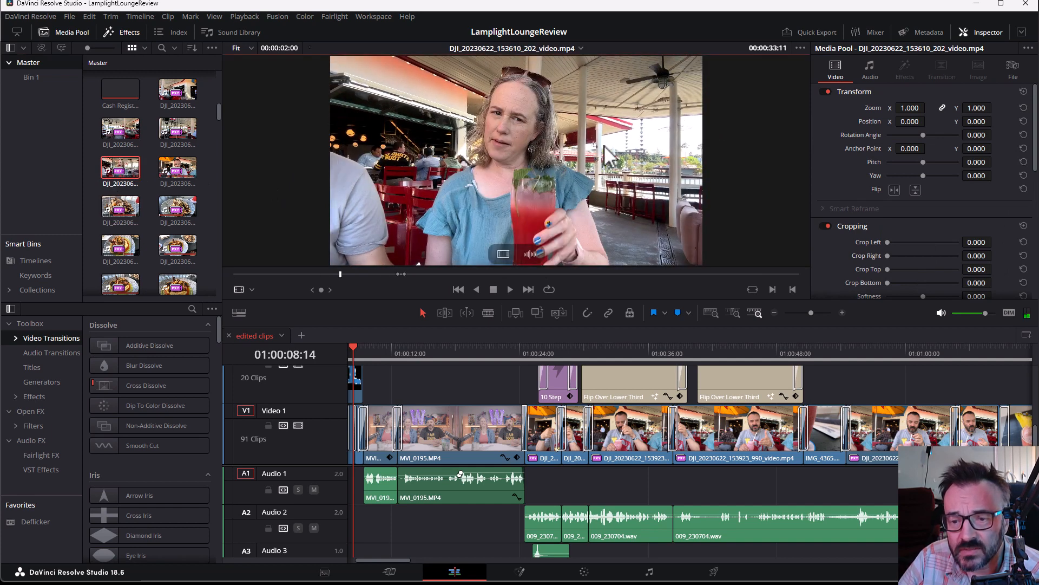
mouse_move(543, 252)
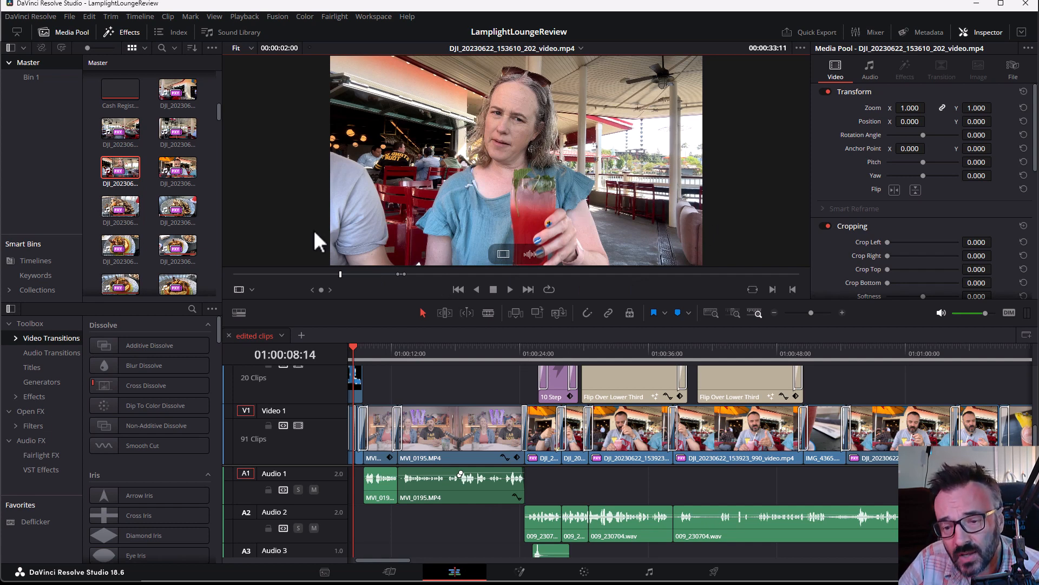
drag(414, 274, 456, 269)
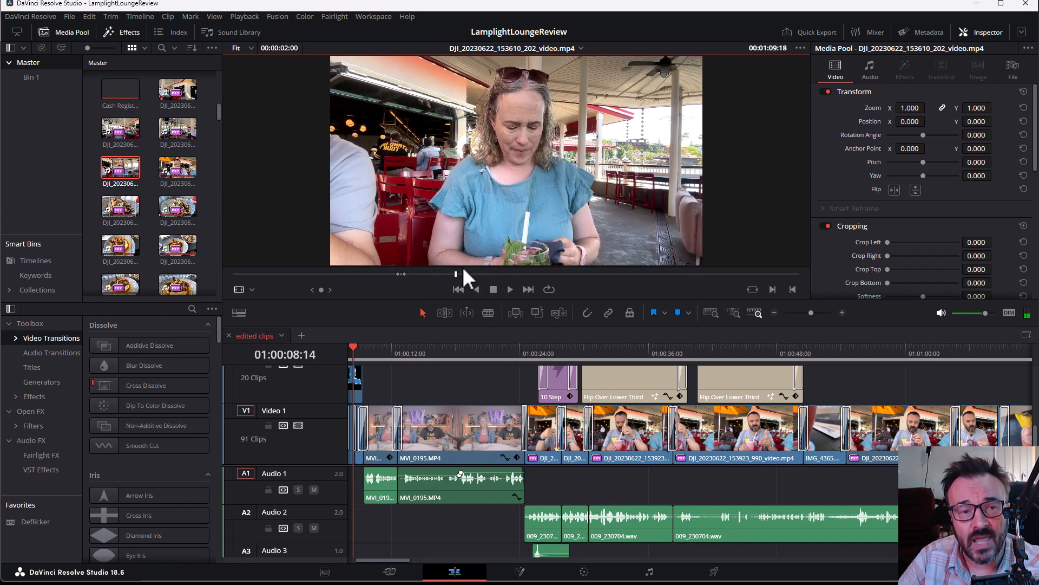
- Run Audio Transcription's Transcribe command on the clip DJI_20230622_153610_202_video.mp4
right_click(125, 161)
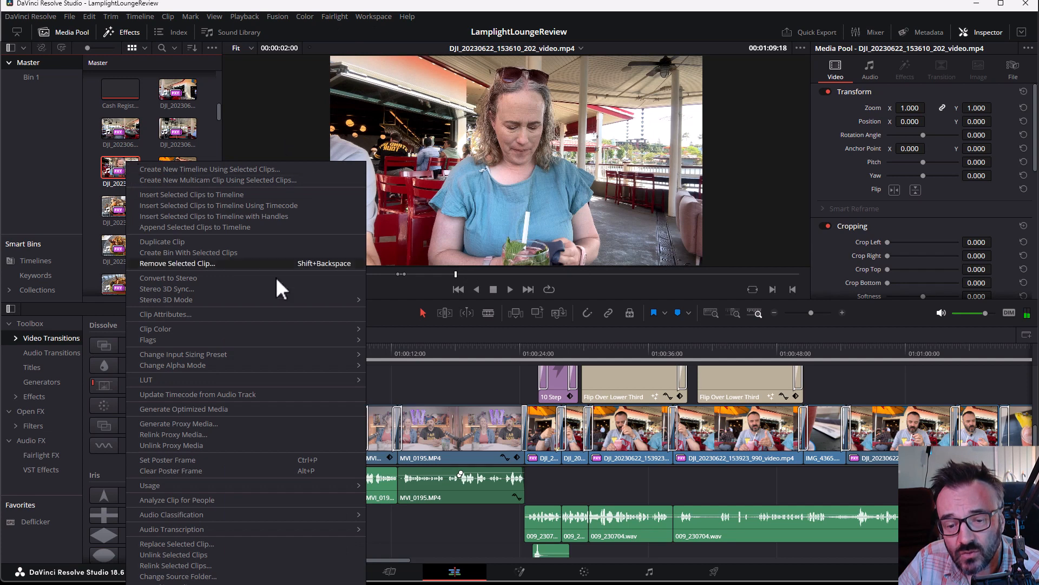
mouse_move(270, 527)
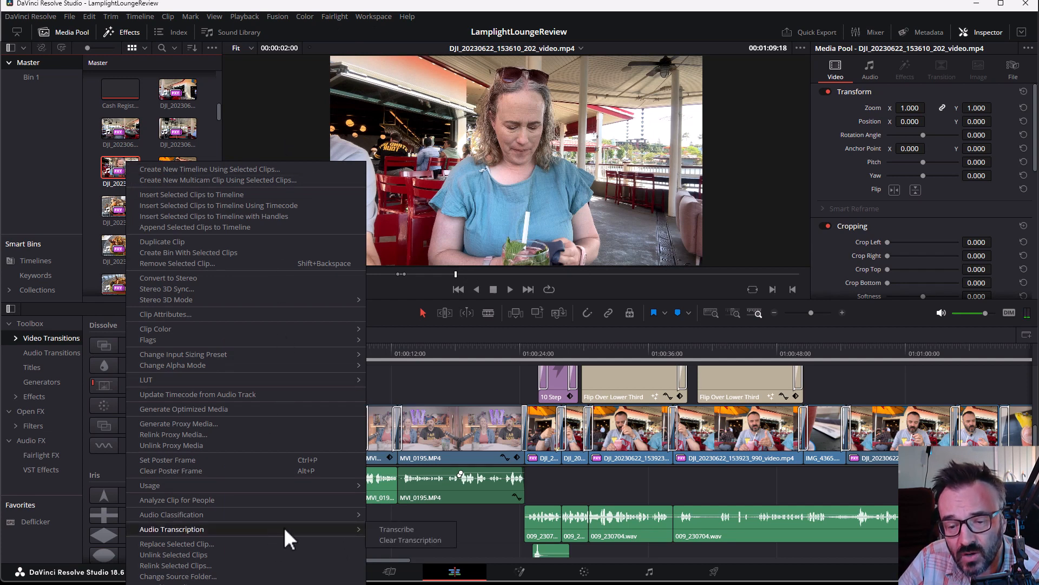
click(423, 525)
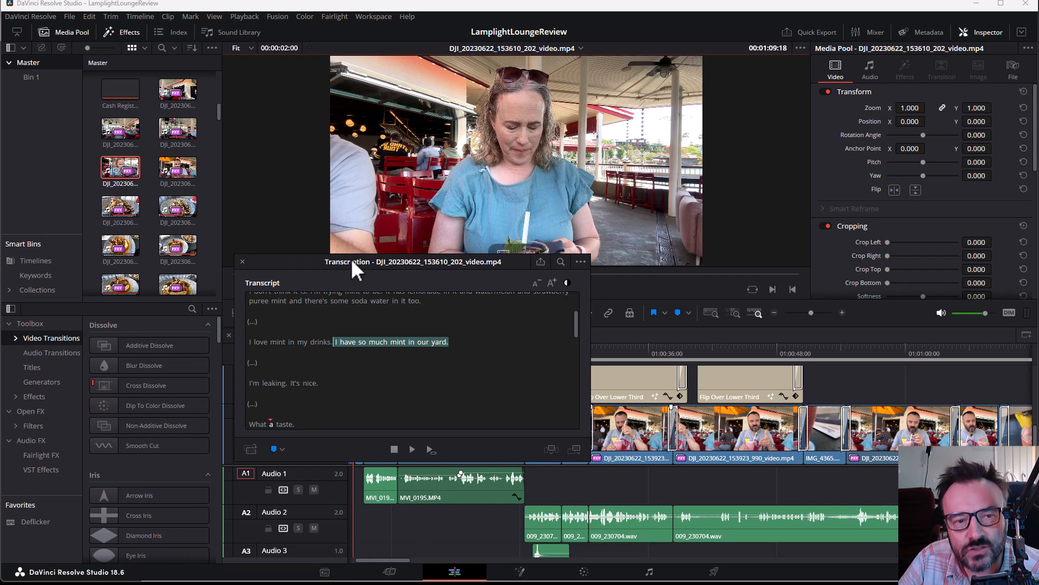
- Select the transcript passage from "think it is. I'm trying mint to be" through "there's some soda water in it too."
scroll(416, 376, up, 3)
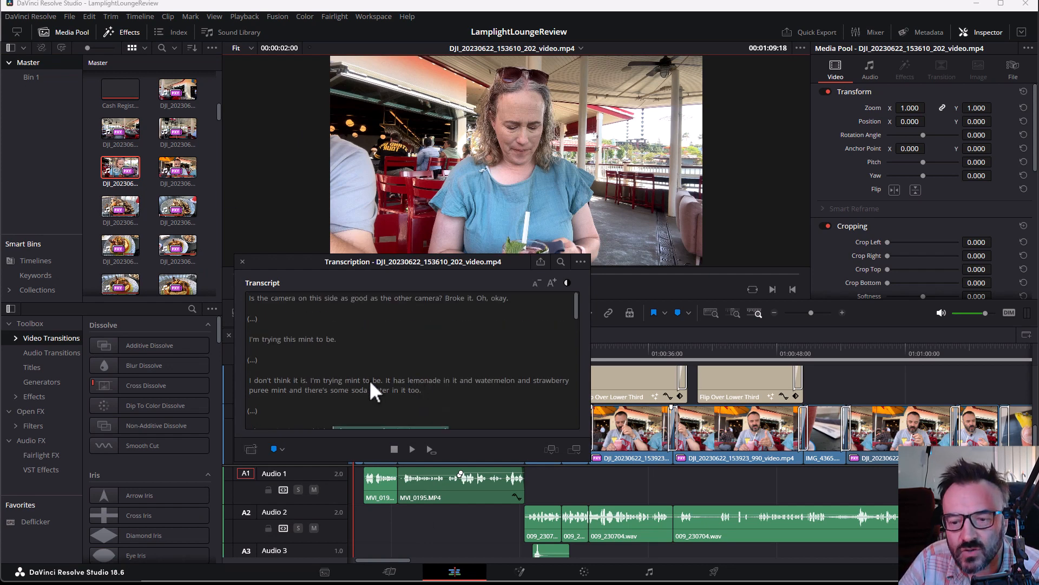
click(343, 385)
drag(275, 379, 404, 397)
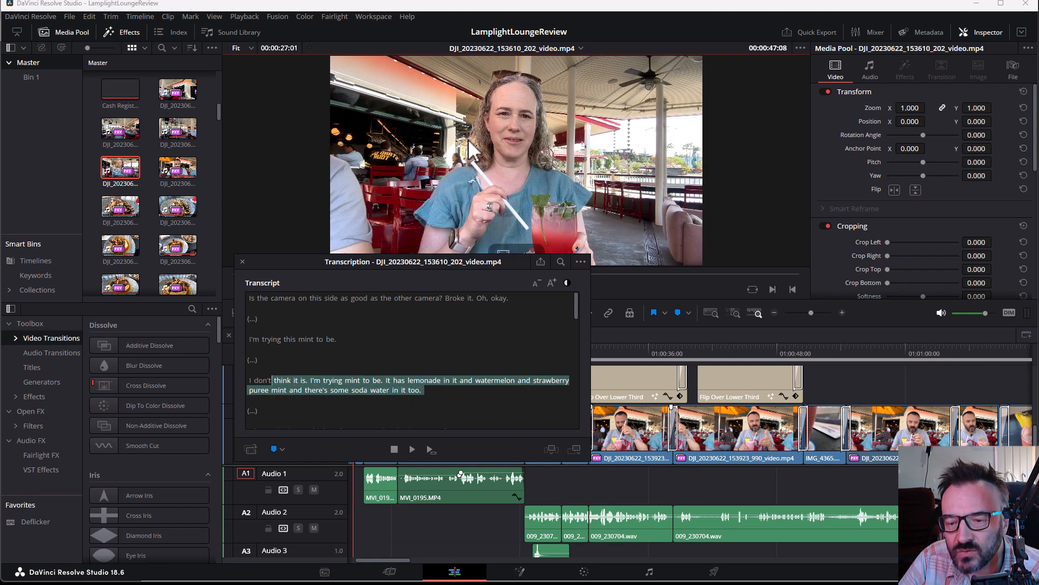
- Select the transcript passage from "It's a good like from the watermelon and mint" through "a much softened mint."
drag(496, 262, 625, 327)
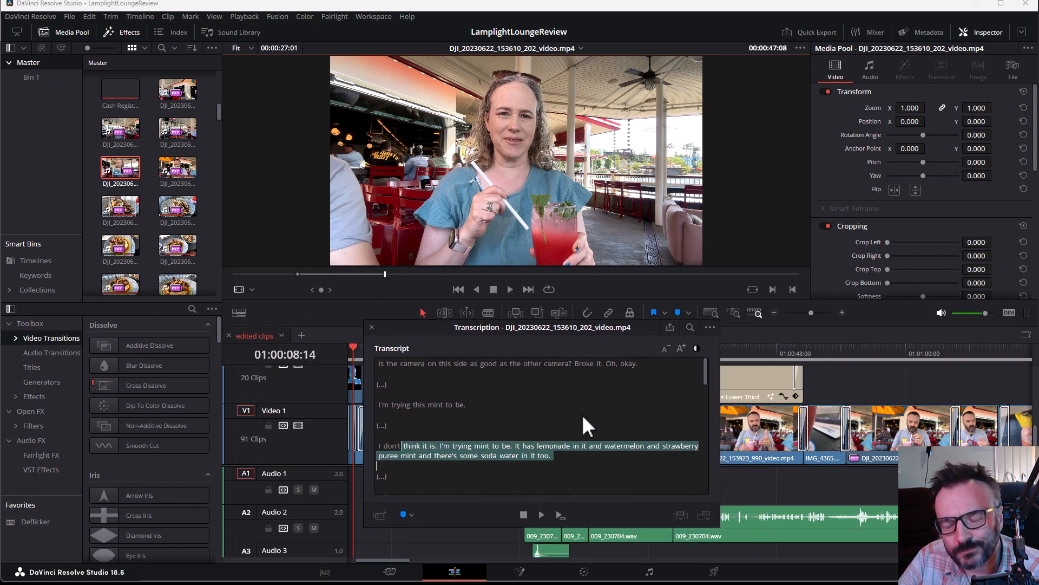
scroll(568, 414, down, 3)
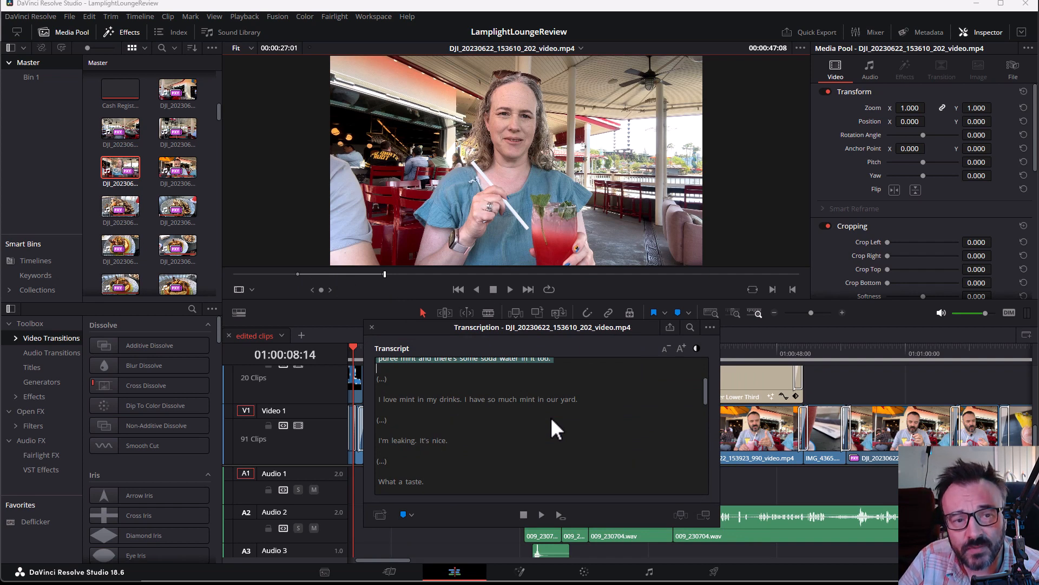
scroll(521, 417, down, 5)
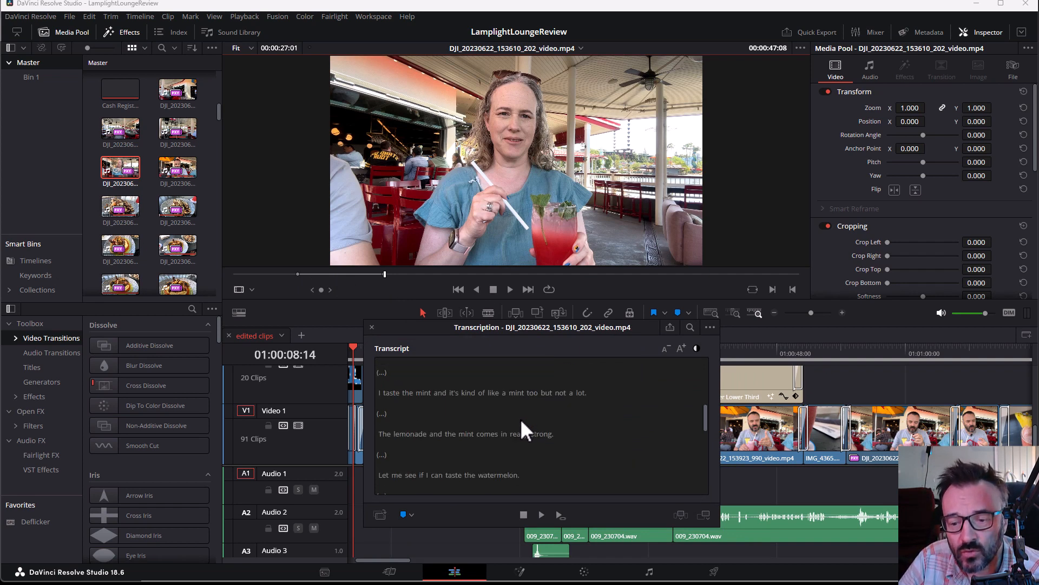
drag(378, 450, 598, 460)
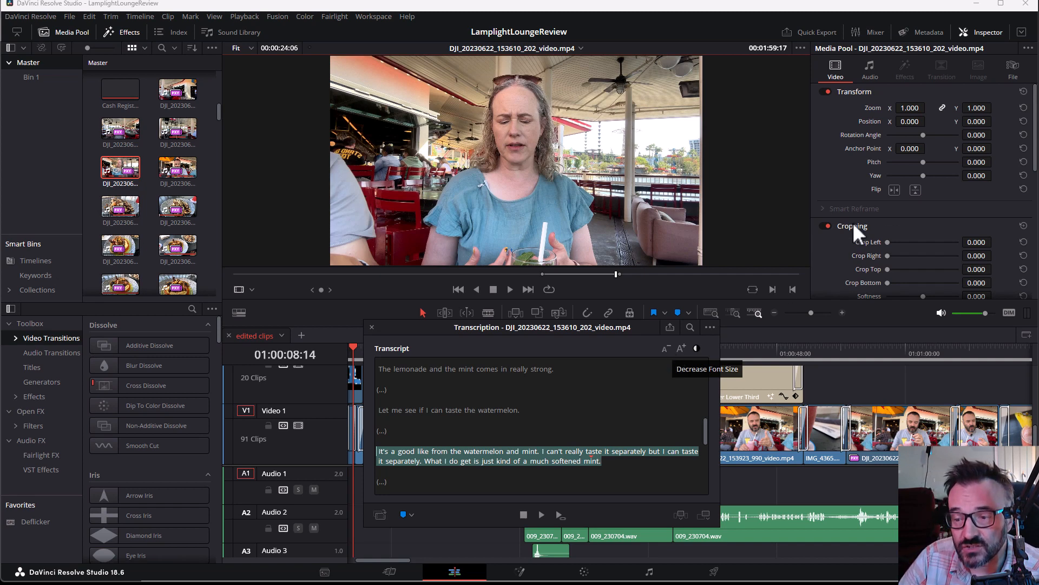
- Clear the Transcription window away from the edit timeline
scroll(953, 232, down, 5)
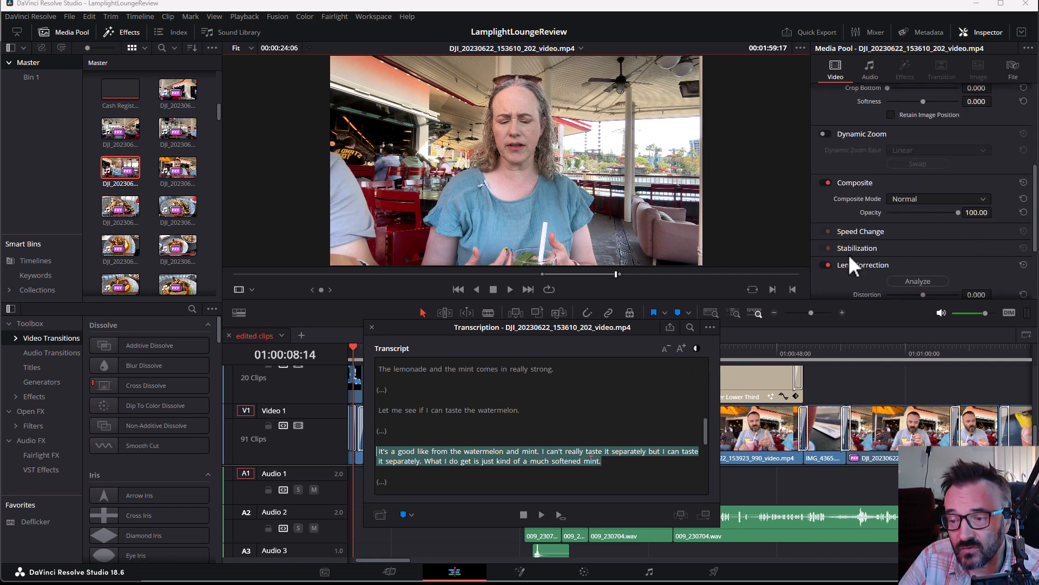
scroll(897, 257, up, 5)
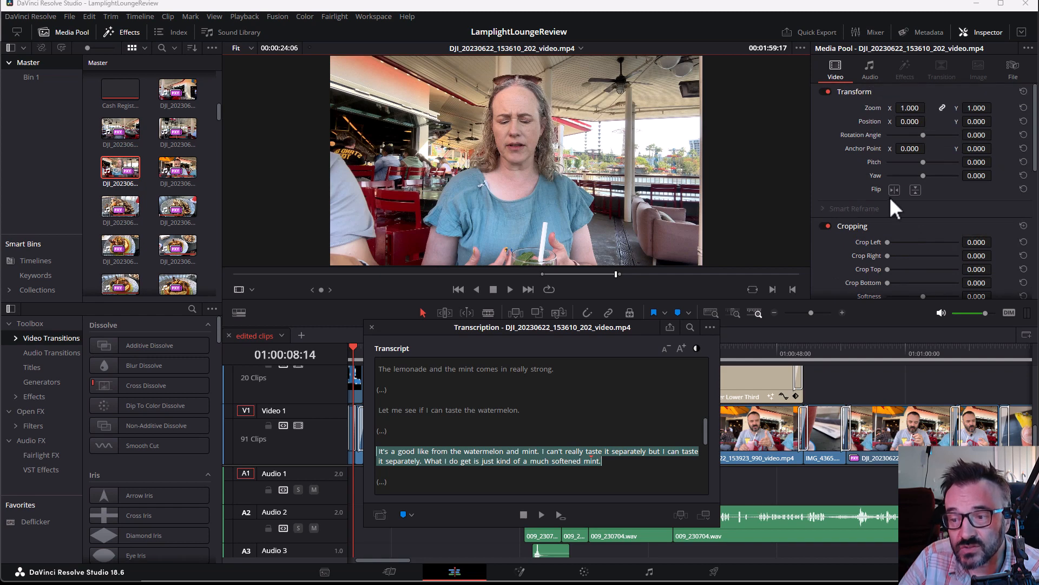
drag(573, 327, 0, 276)
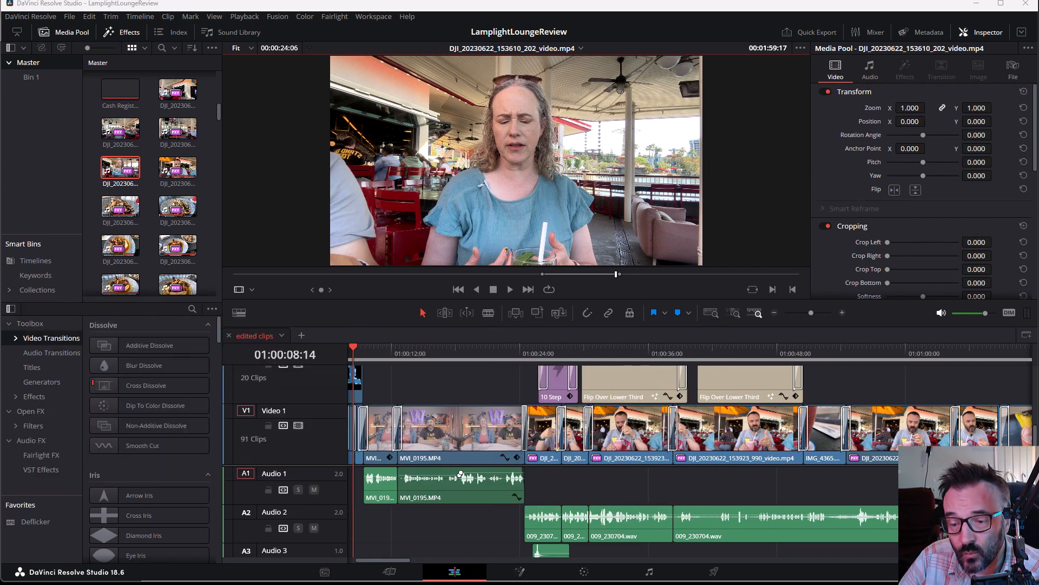
- Place the edited clips timeline's playhead at 01:01:31:07, over the DJI_20230622_153610_202_video.mp4 clip on Video 1
click(632, 512)
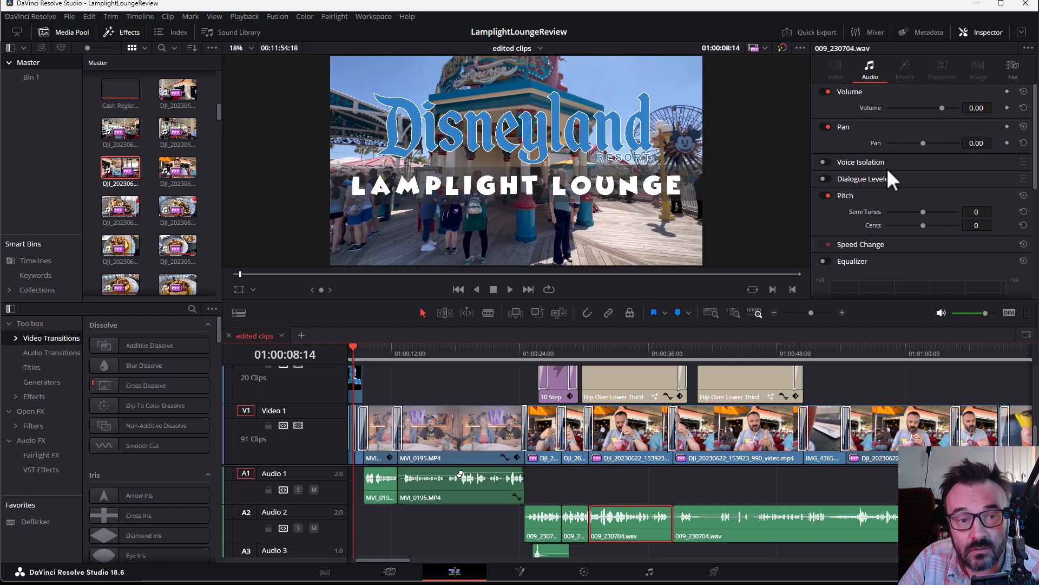
drag(399, 562, 460, 563)
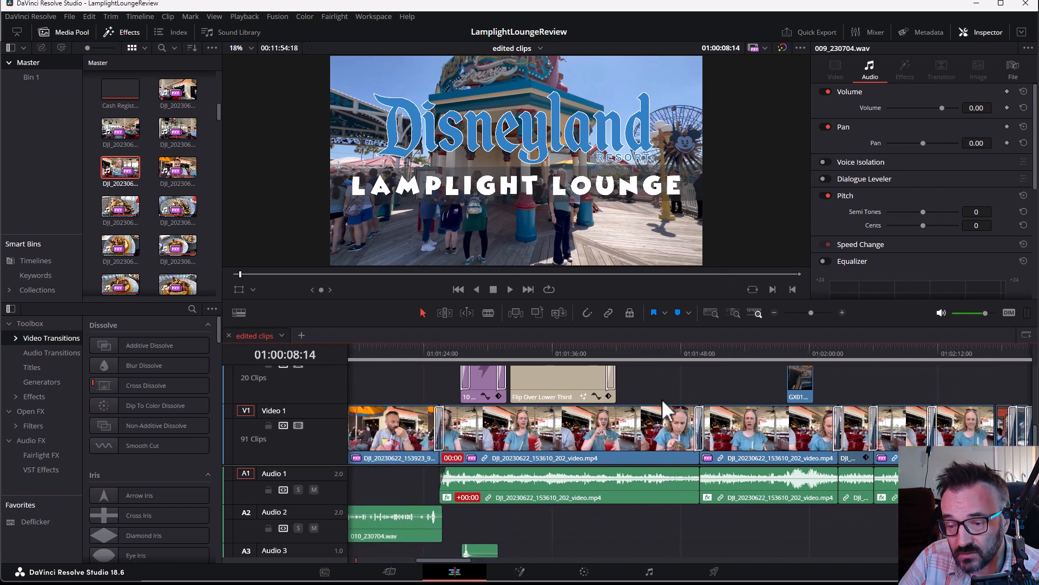
click(655, 417)
drag(460, 347, 479, 348)
click(501, 342)
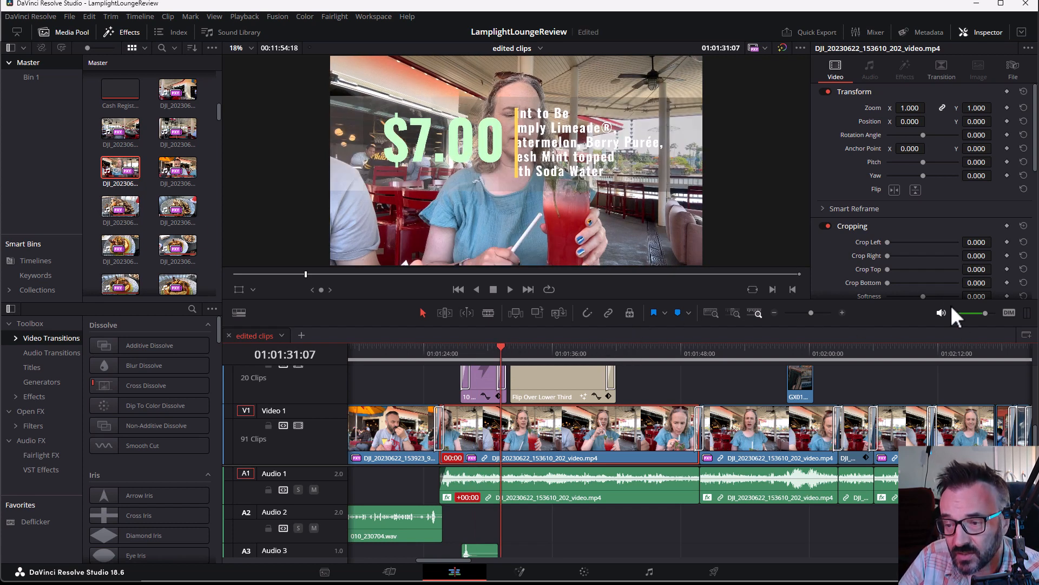
- Turn off Voice Isolation on the DJI_20230622_153610_202_video.mp4 audio on Audio 1 and play several seconds from 01:01:31:07
scroll(857, 210, down, 5)
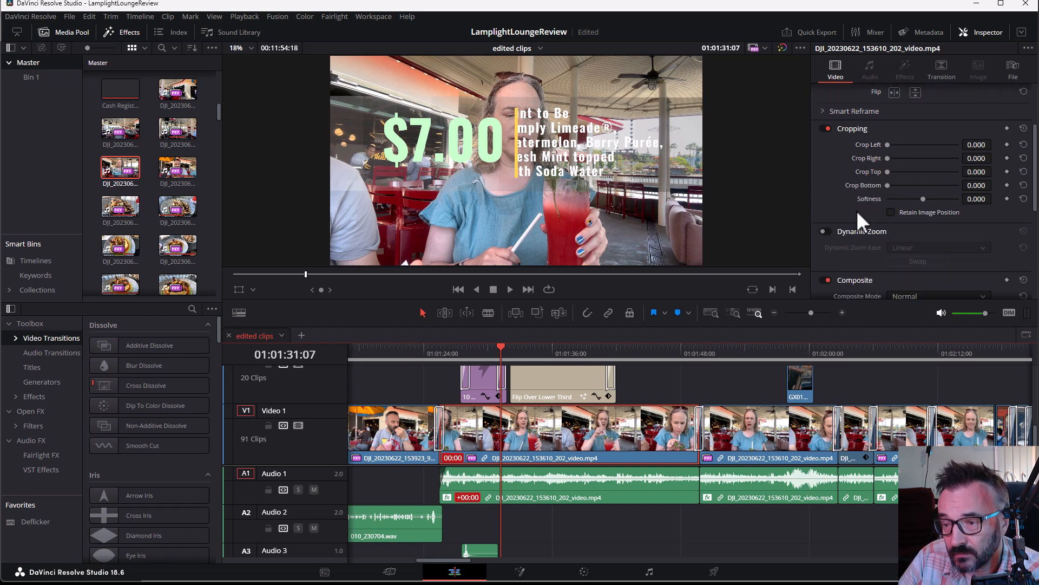
scroll(856, 213, up, 5)
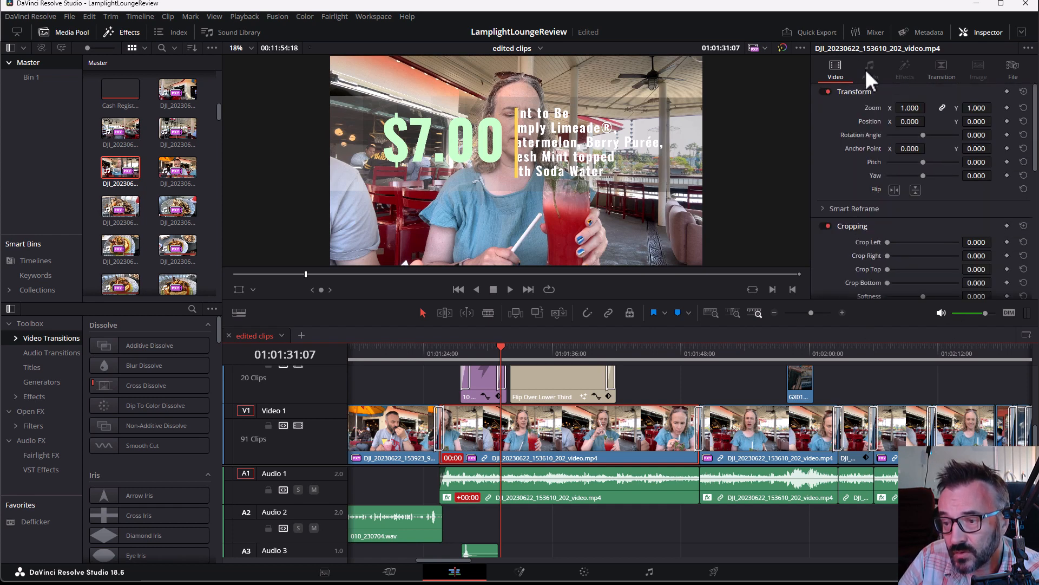
click(588, 490)
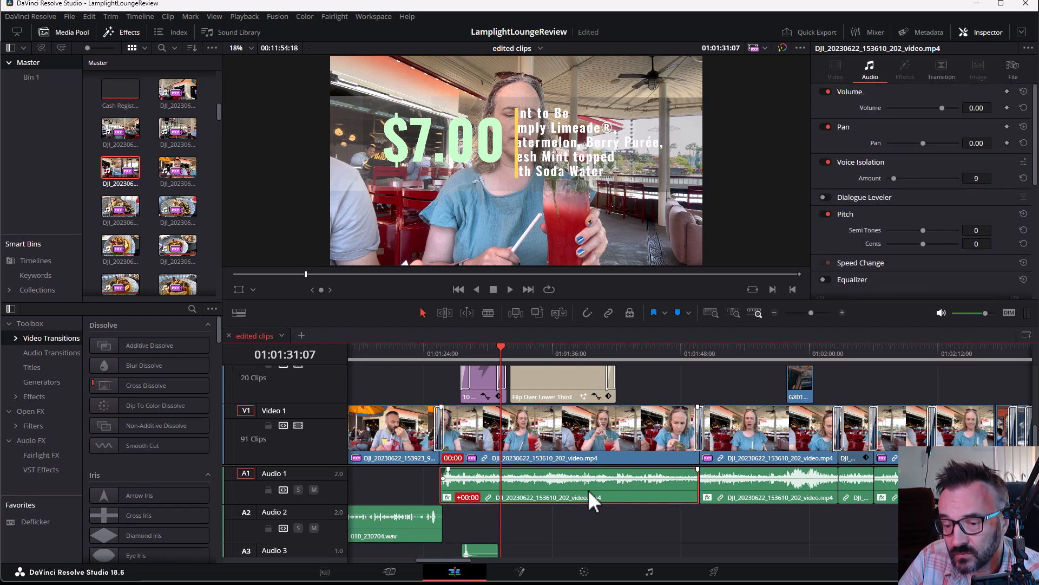
click(825, 162)
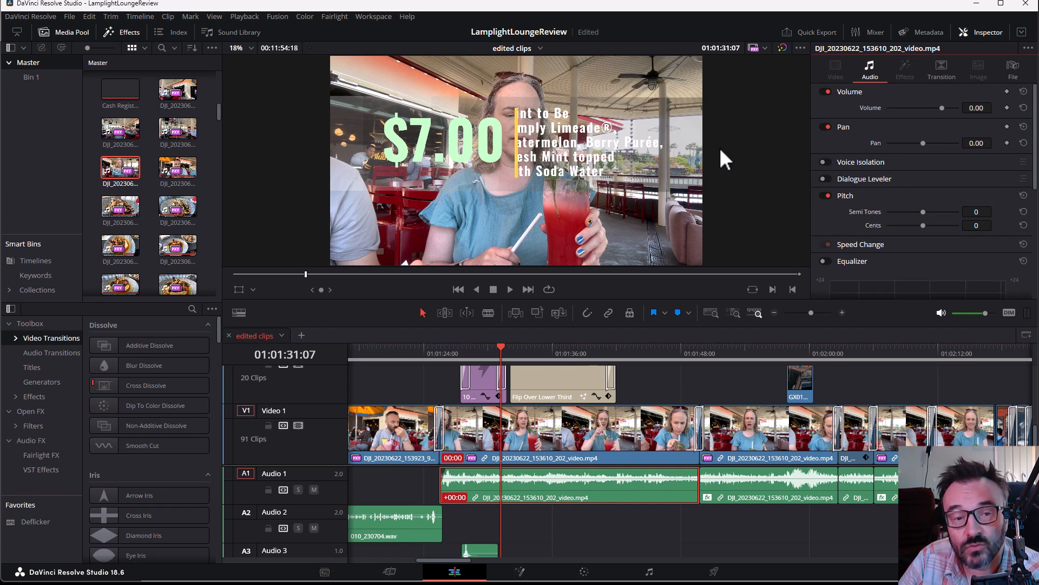
click(512, 291)
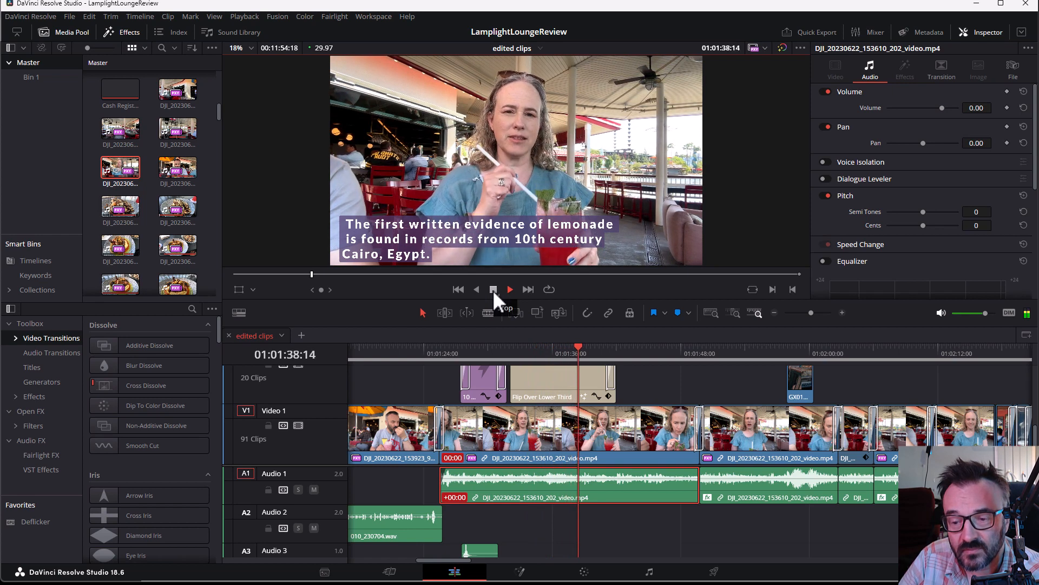
click(492, 291)
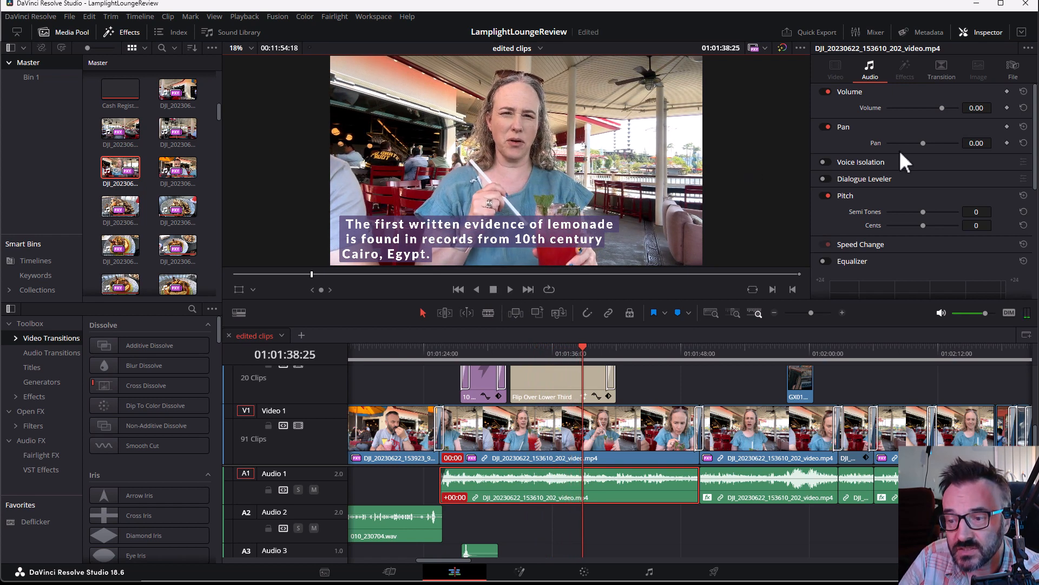
- Enable Voice Isolation at Amount 100 on the selected audio clip and play the passage from 01:01:32:15
click(828, 161)
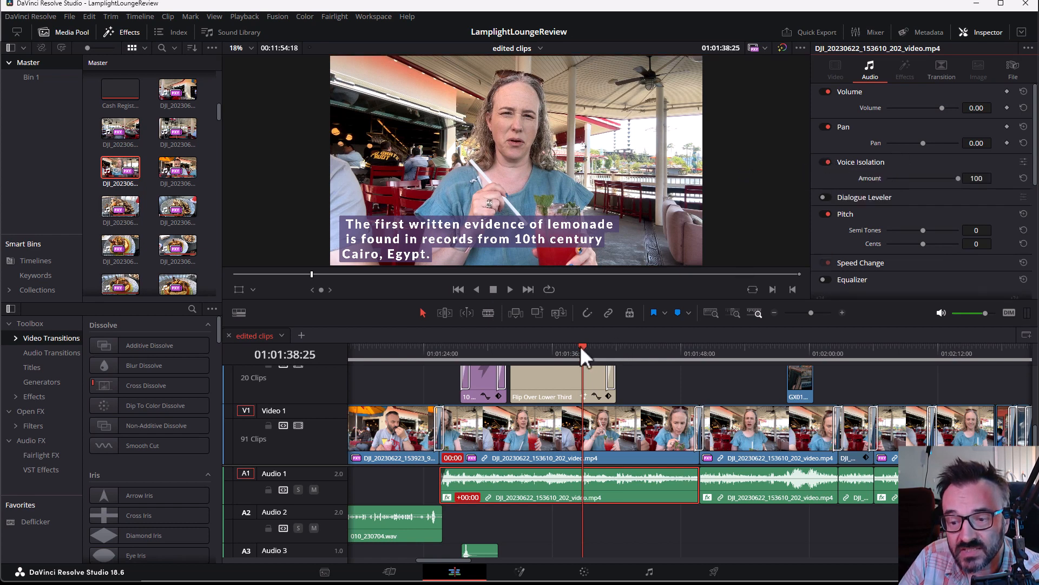
drag(580, 345, 514, 344)
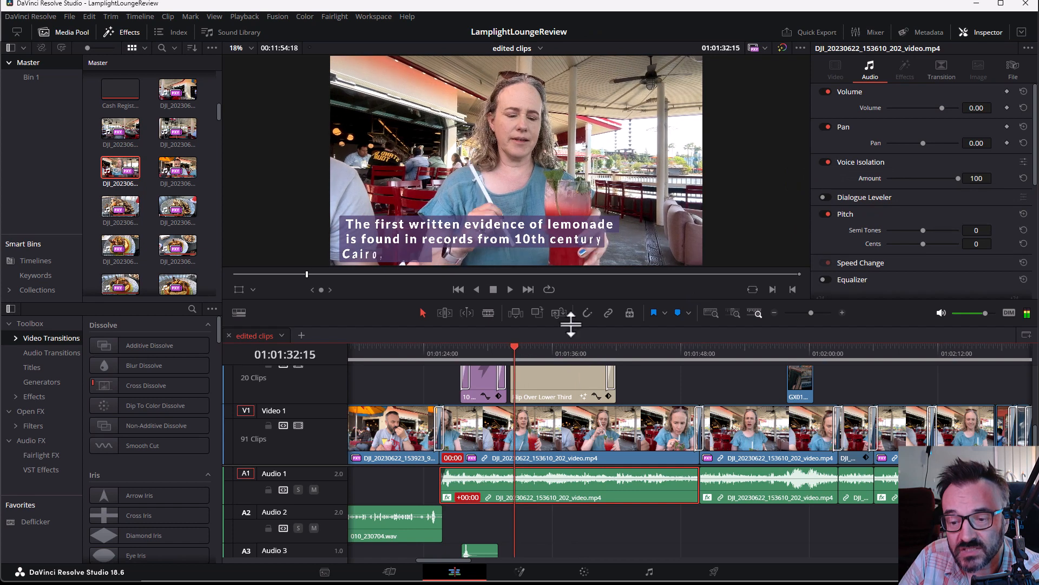
click(512, 287)
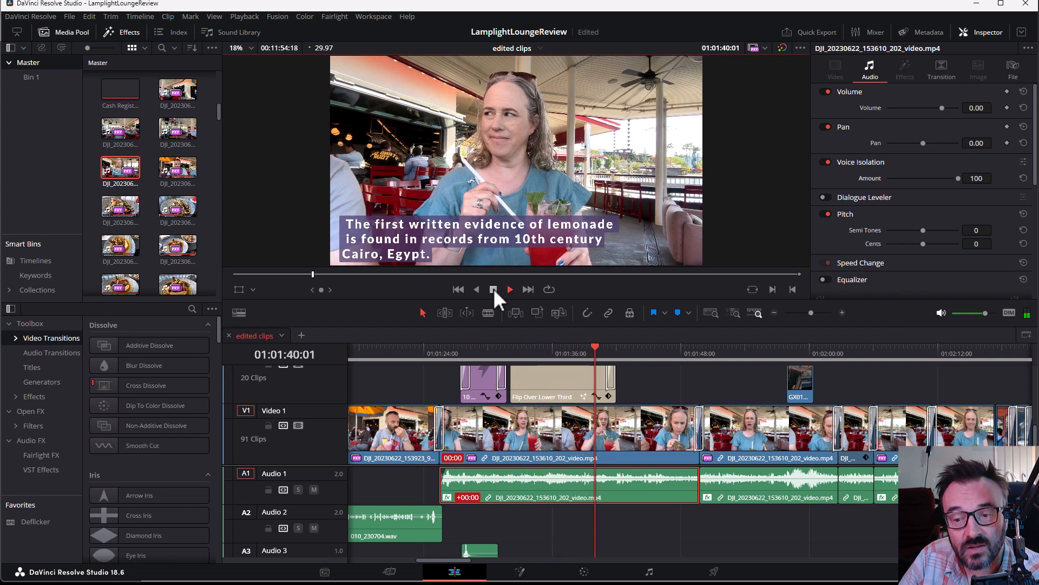
click(493, 289)
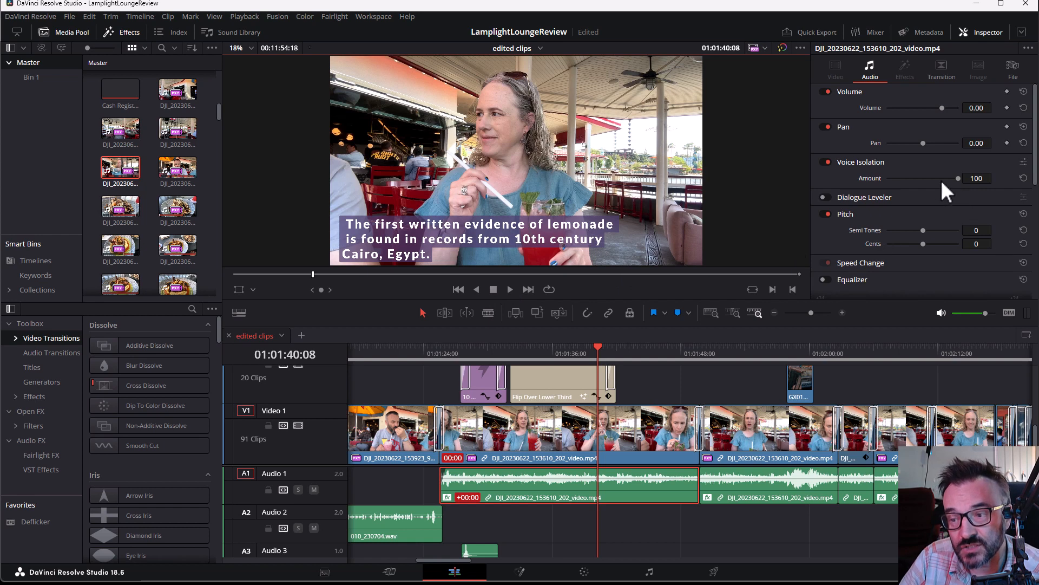
- Set the Voice Isolation Amount to 28 and play the clip again from 01:01:33:24
drag(956, 178, 908, 180)
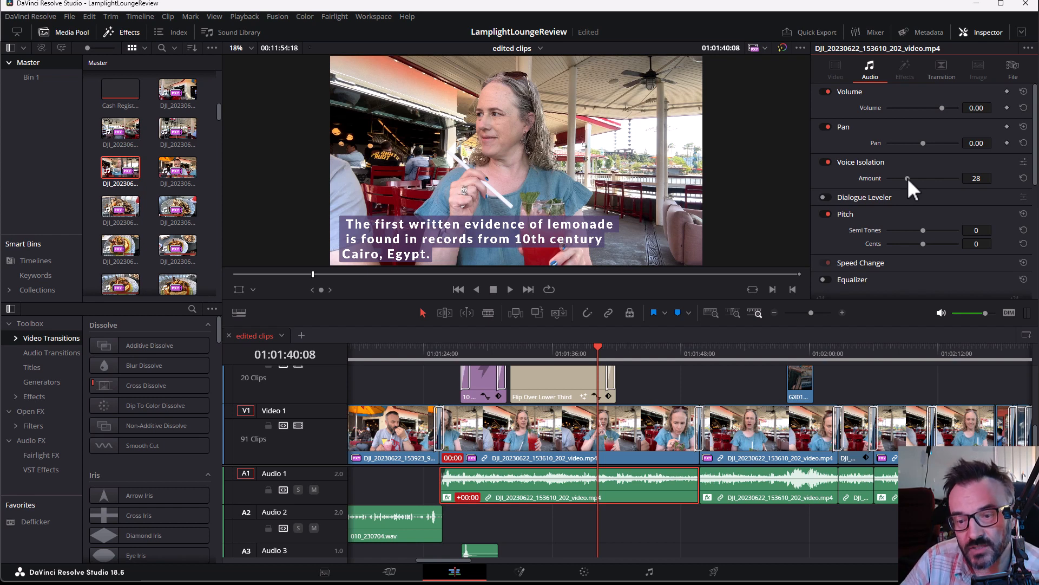
drag(589, 358, 528, 345)
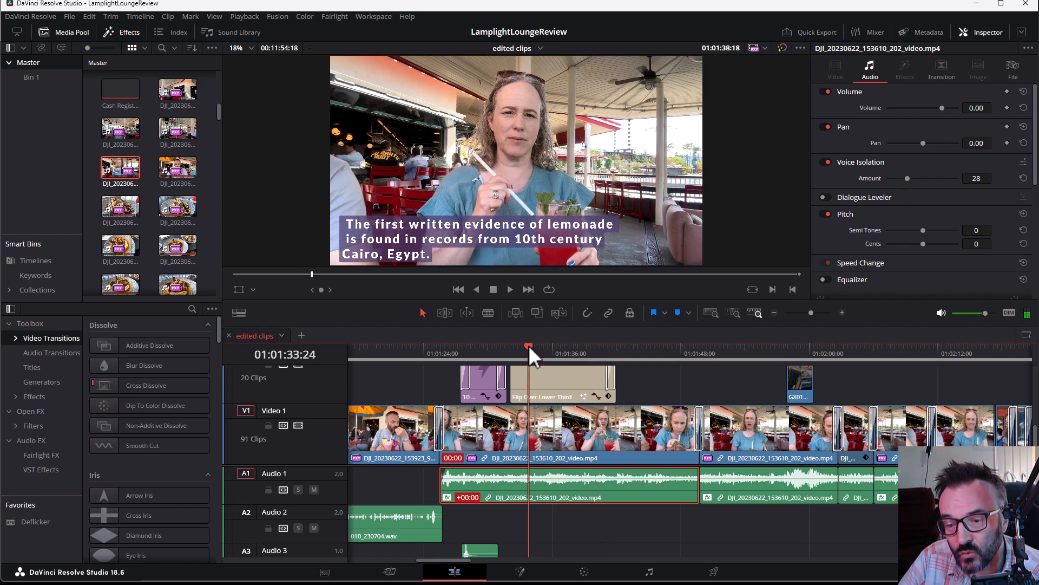
click(511, 289)
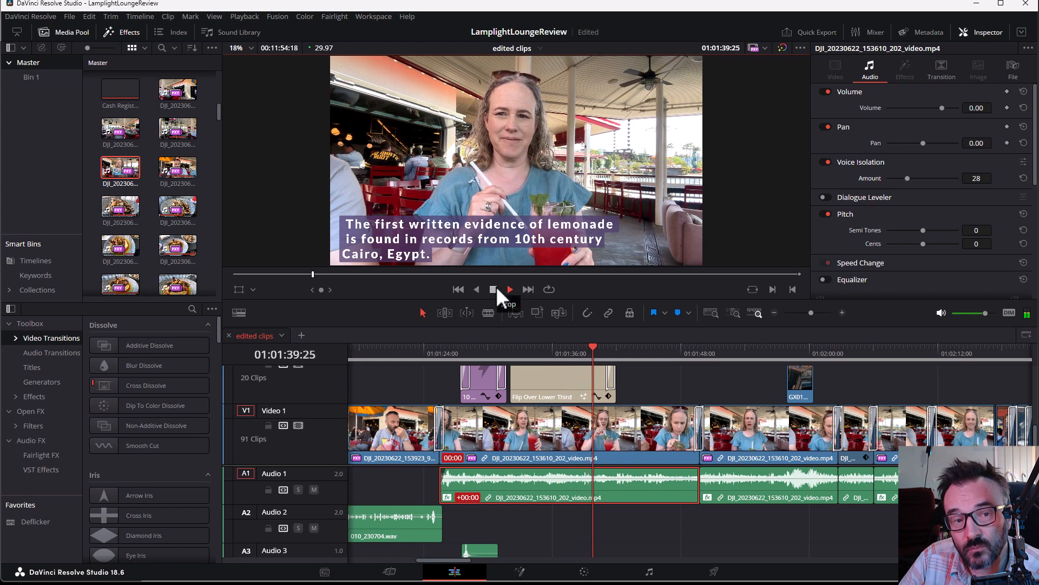
click(495, 288)
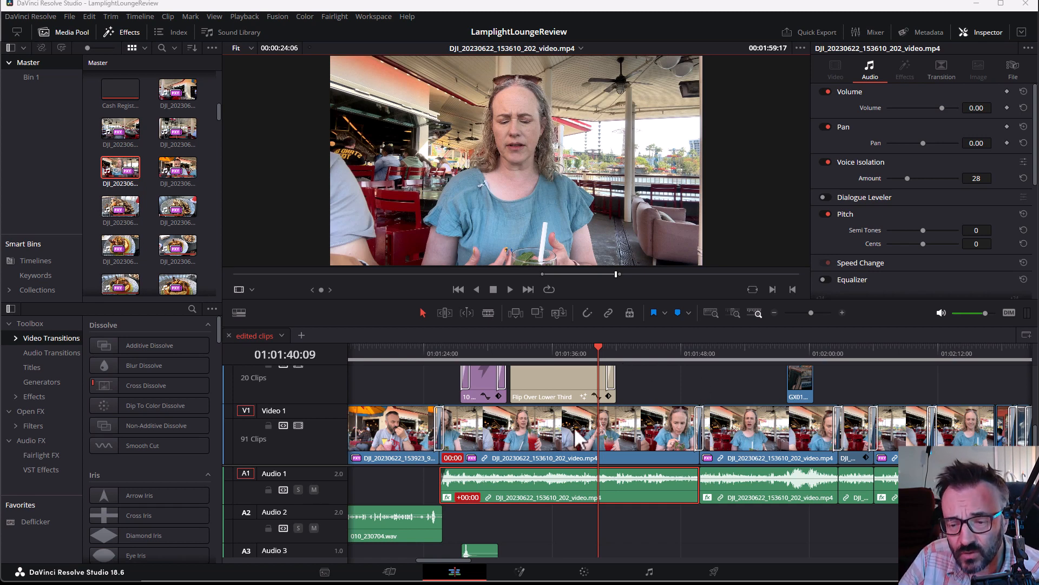
- Move the playhead back to the start of 010_230704.wav on Audio 2, then switch to the AI Music Generator page in the browser
drag(436, 557, 416, 553)
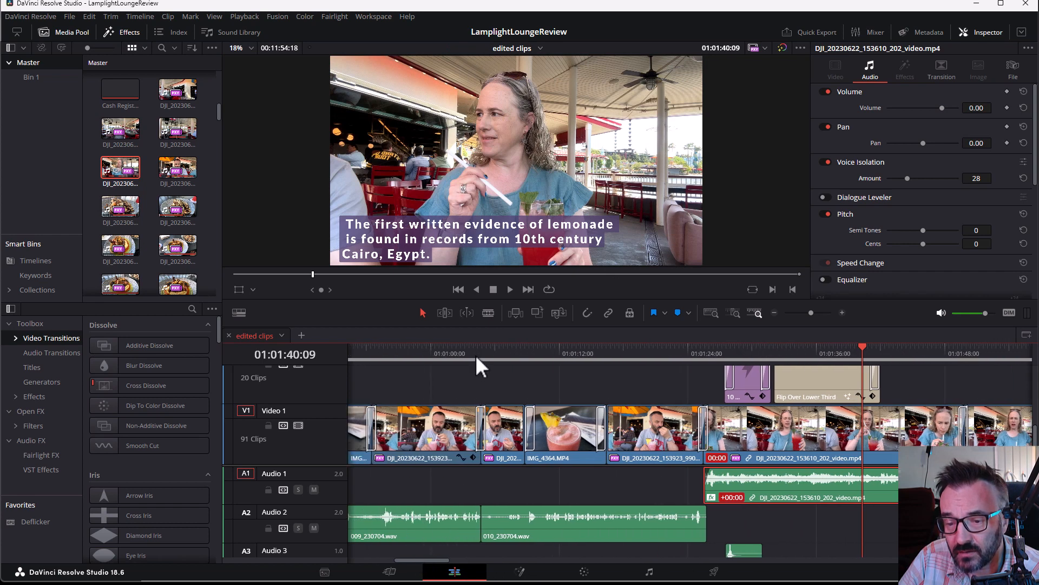
click(483, 353)
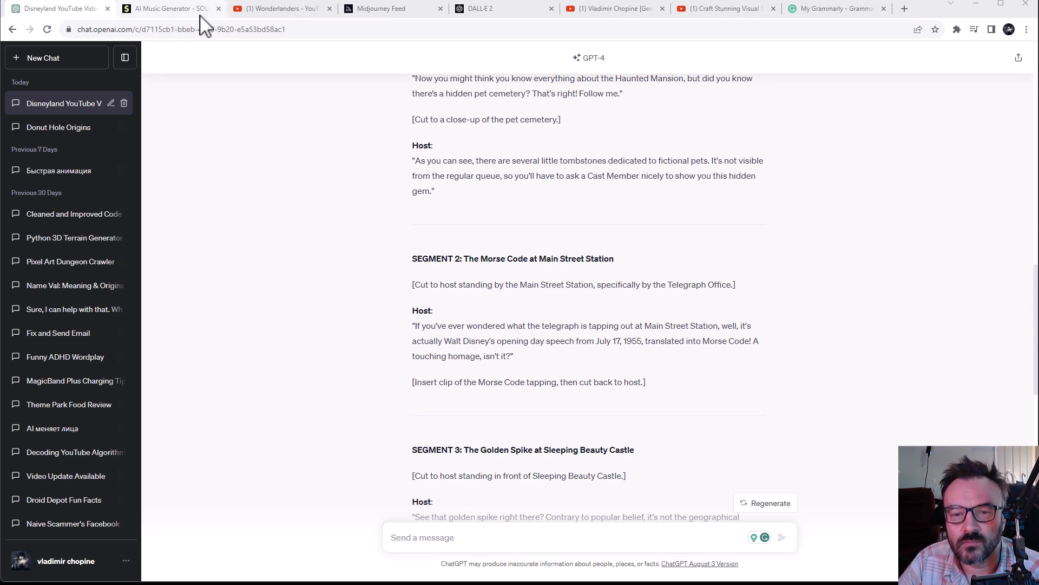
click(171, 20)
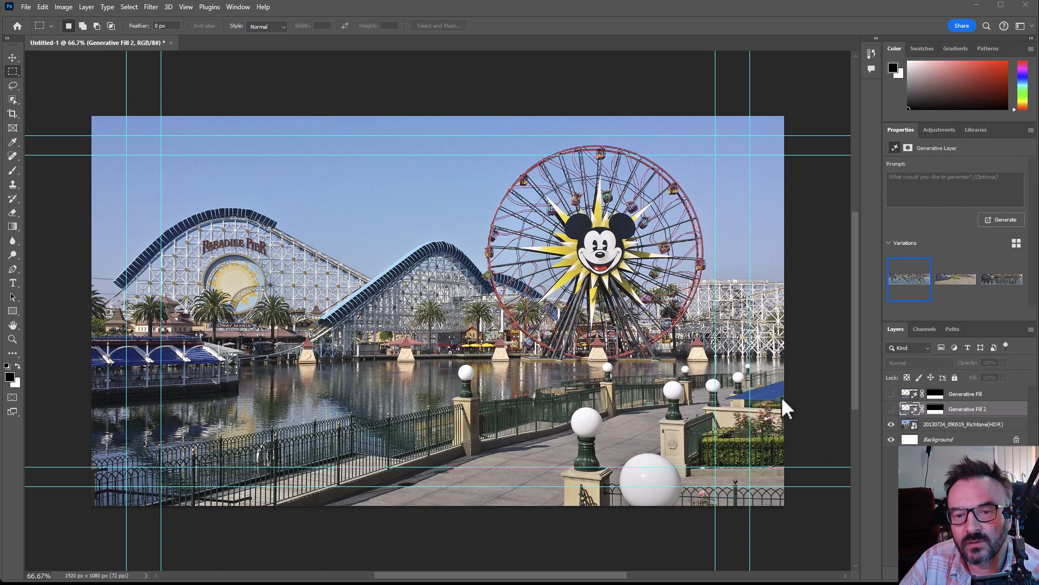
- In Photoshop, select the lower waterfront area of the 20130724_090519_Richtone(HDR) layer with a rectangular marquee and start Generative Fill
click(947, 425)
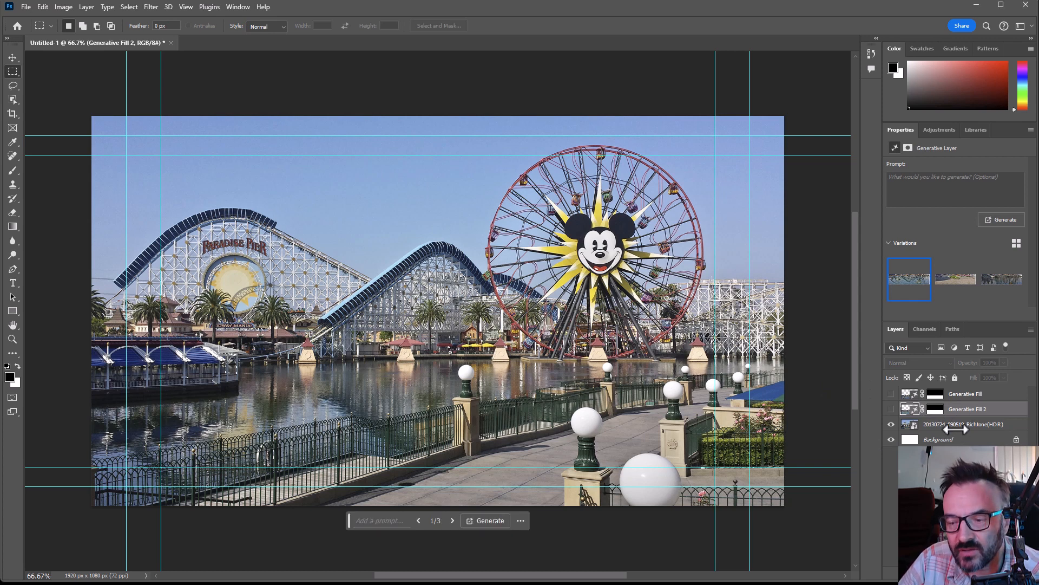
click(961, 426)
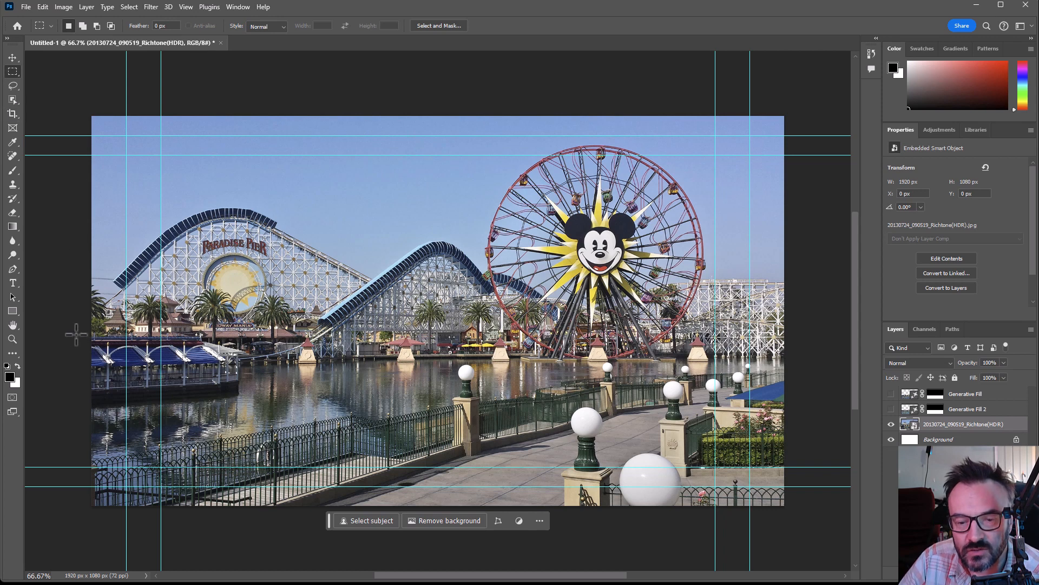
drag(69, 323, 845, 512)
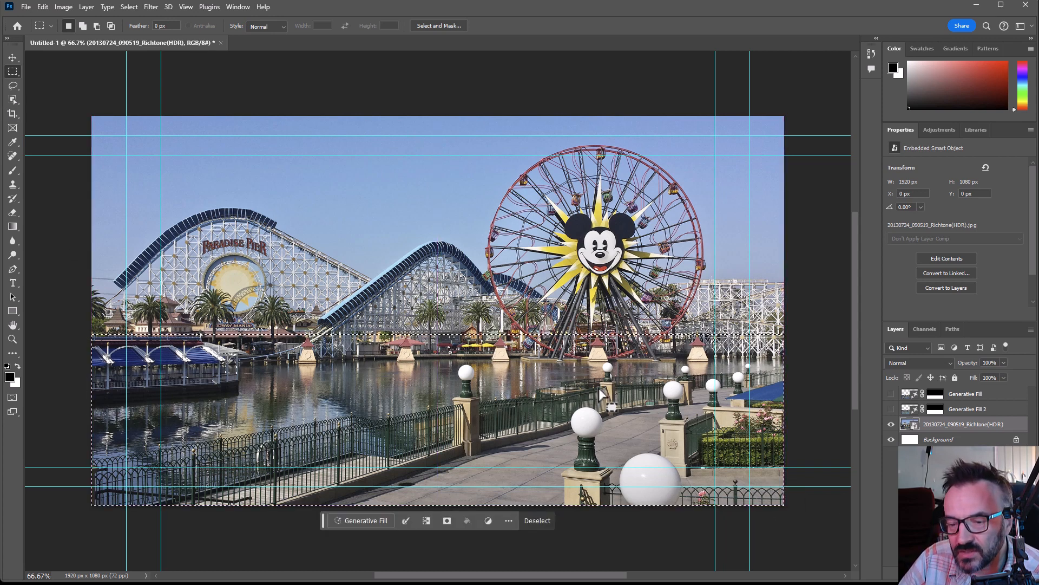
click(366, 522)
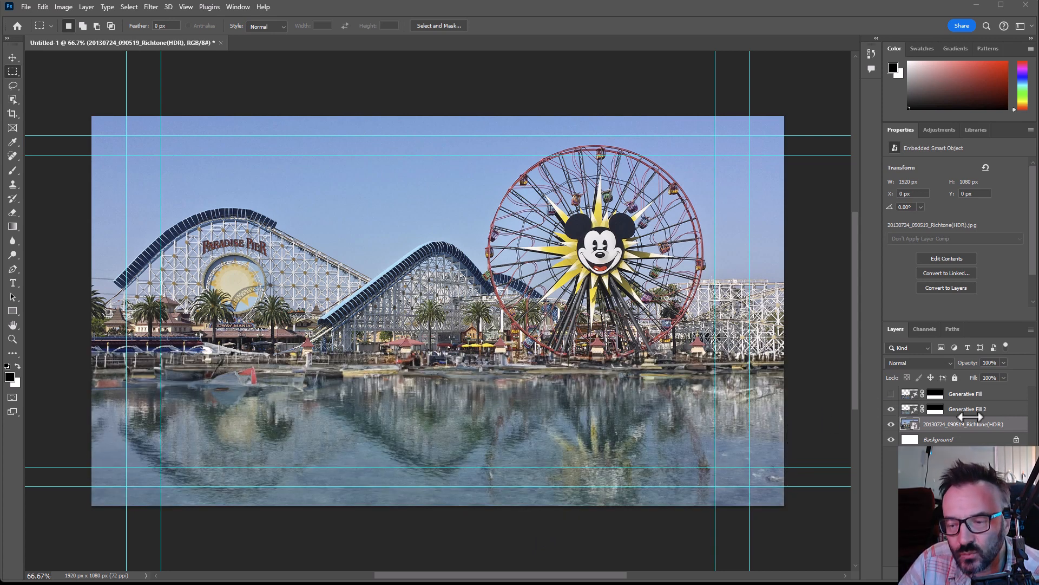
- Select the Generative Fill 2 layer and cycle through its three generated variations back to the first
click(912, 420)
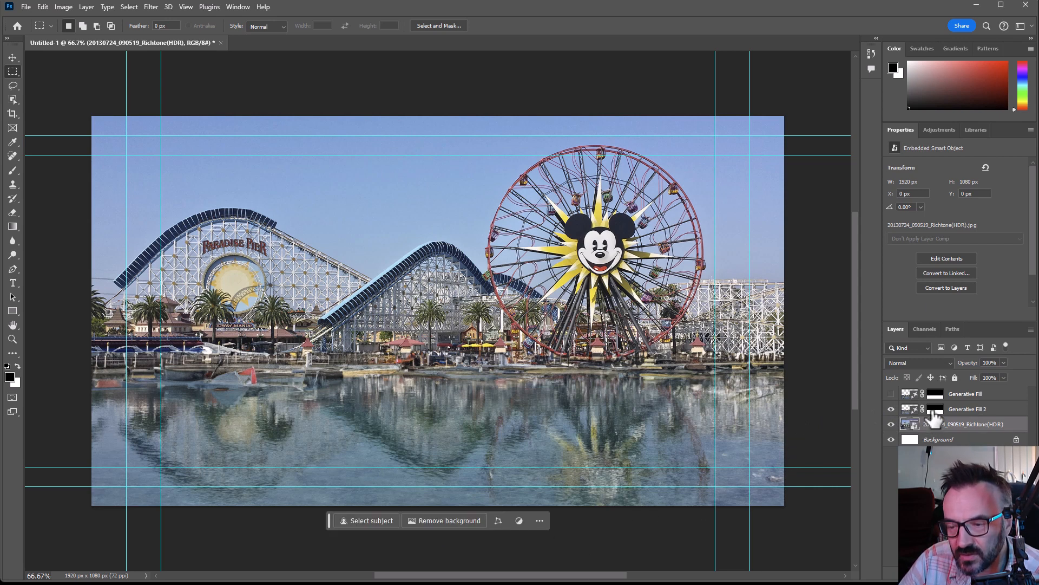
click(912, 409)
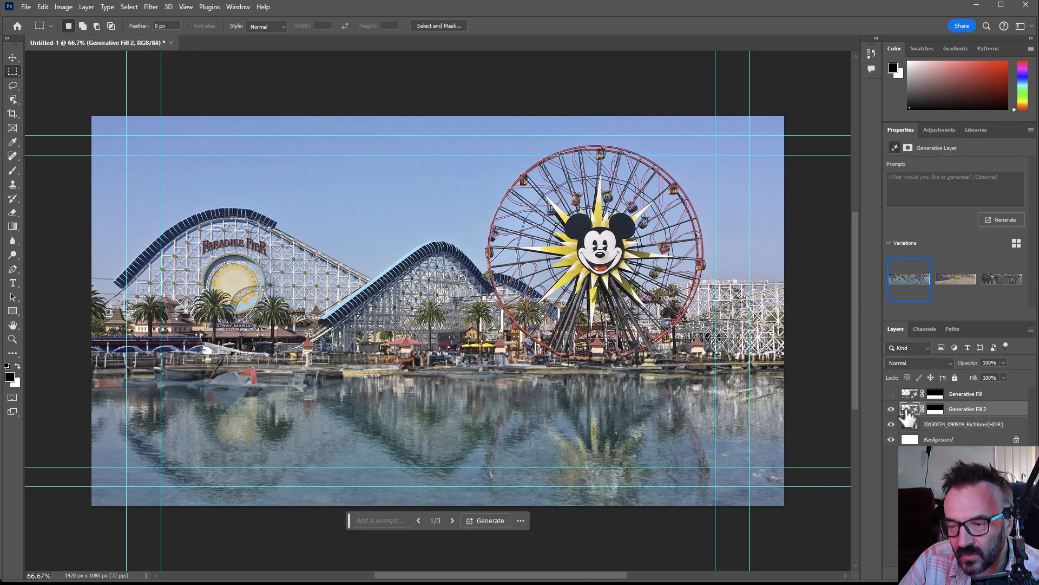
click(453, 520)
click(453, 521)
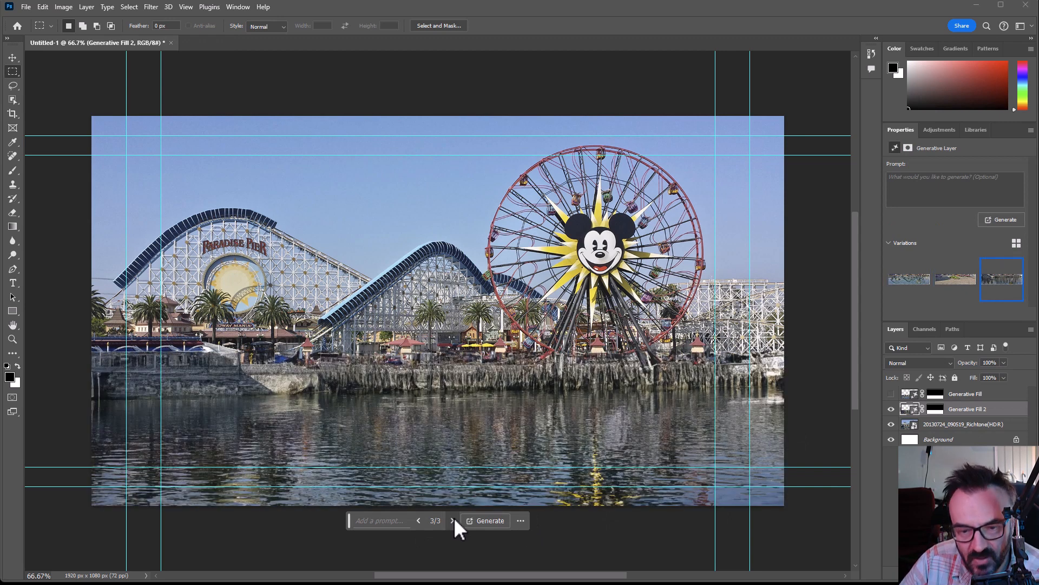
click(452, 520)
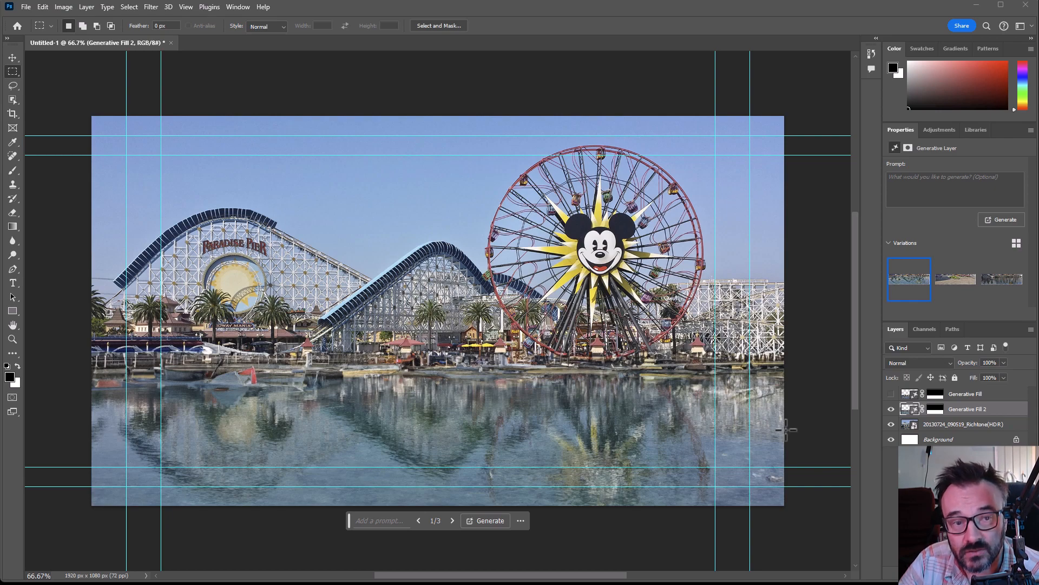
- Switch to the ChatGPT conversation in the browser and review the generated YouTube video title and description, highlighting each text
key(alt+Tab)
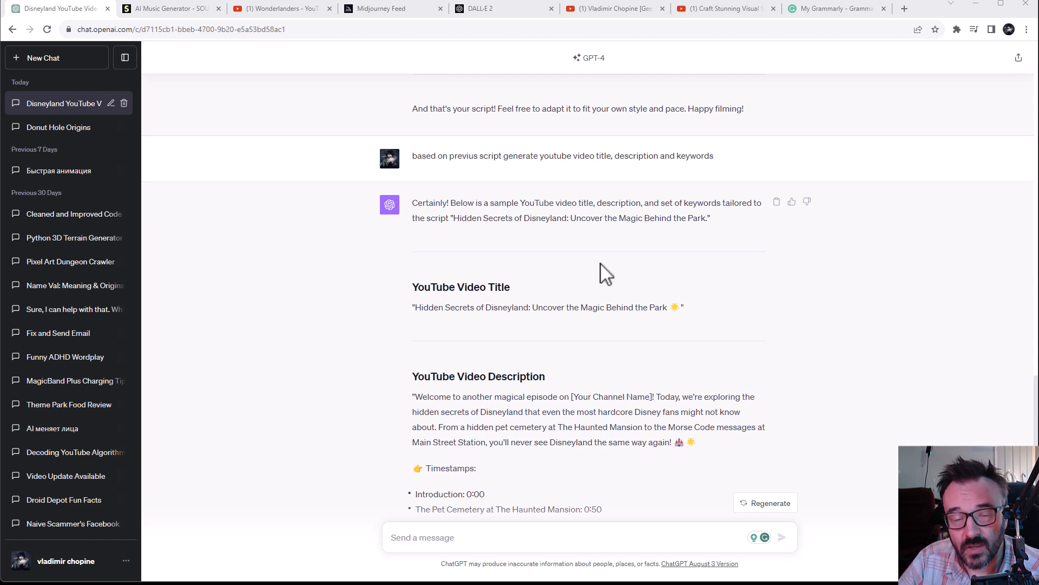
scroll(747, 308, down, 1)
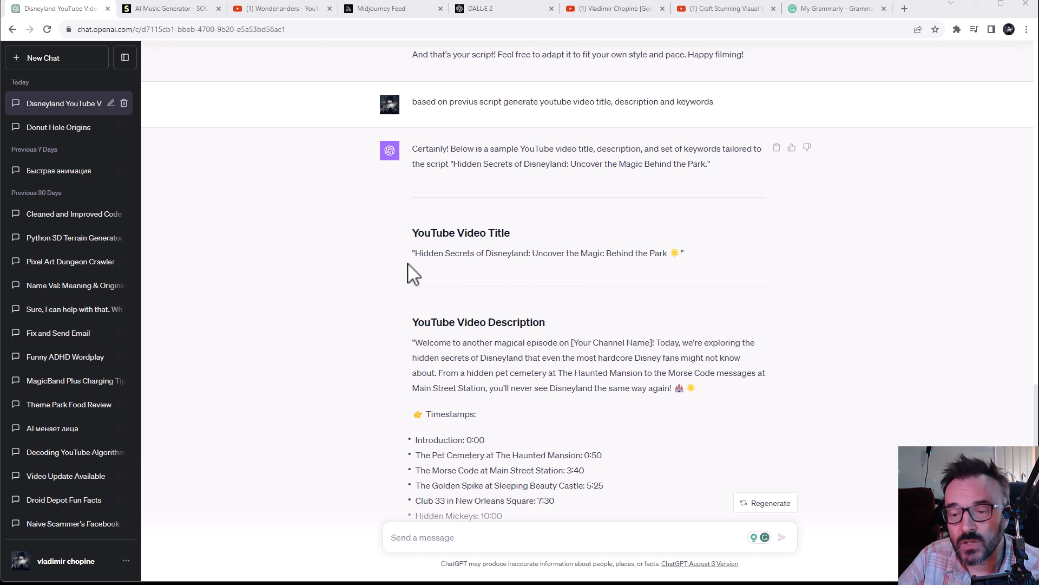
drag(397, 262, 660, 253)
click(777, 261)
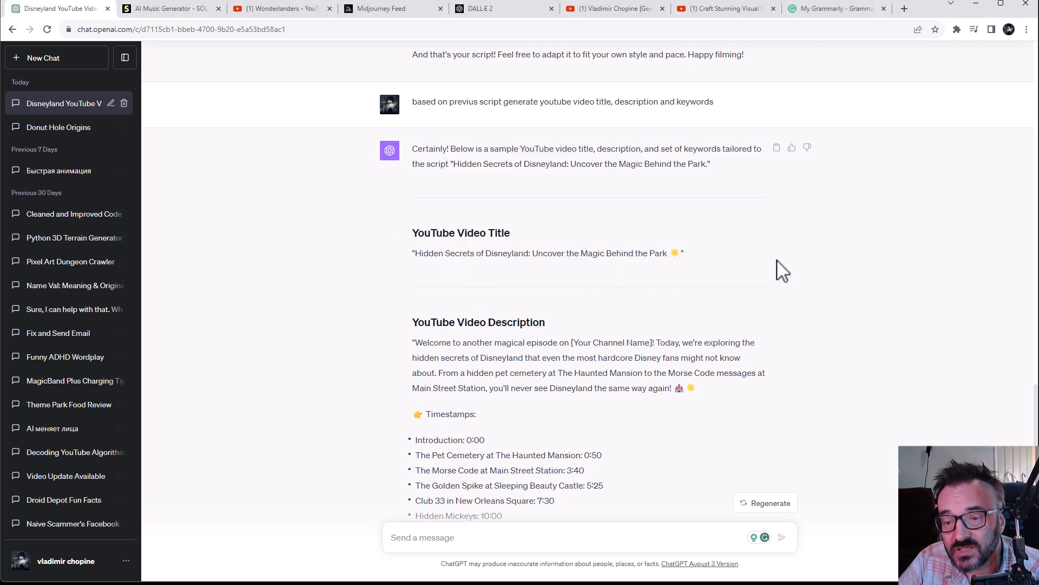
scroll(778, 261, down, 3)
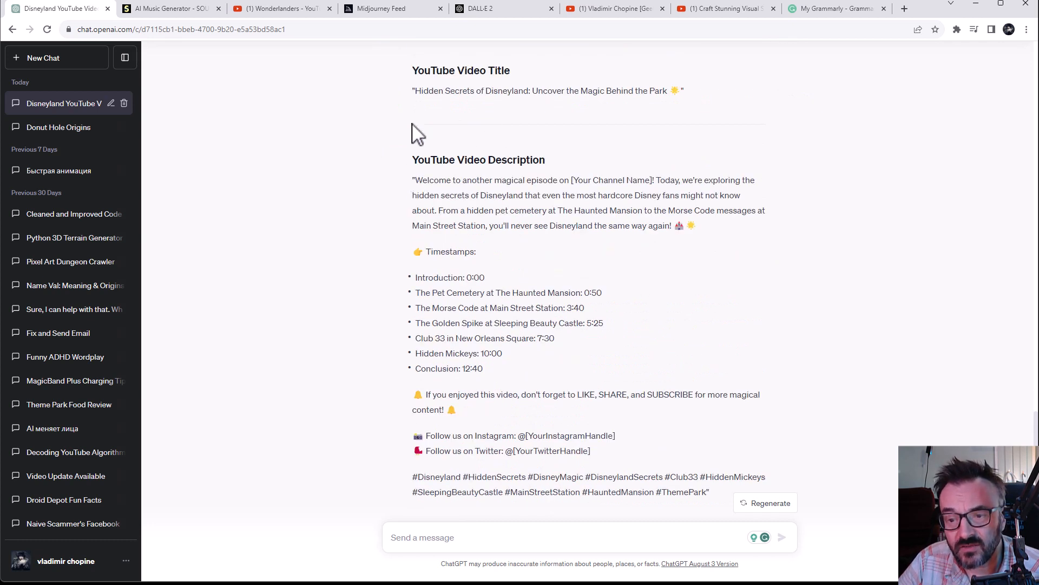
drag(412, 91, 661, 85)
click(431, 187)
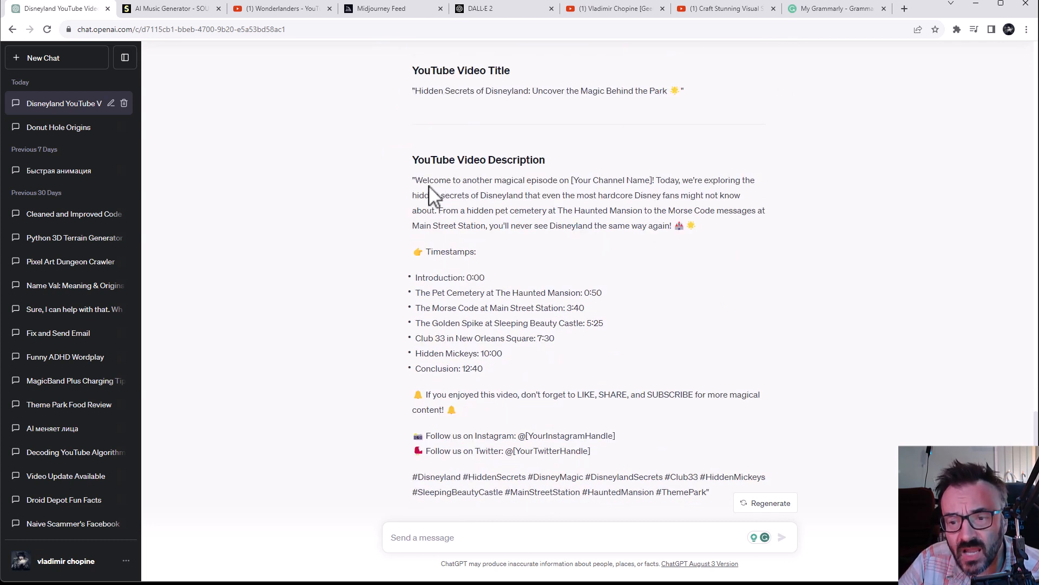
drag(403, 180, 668, 215)
click(725, 279)
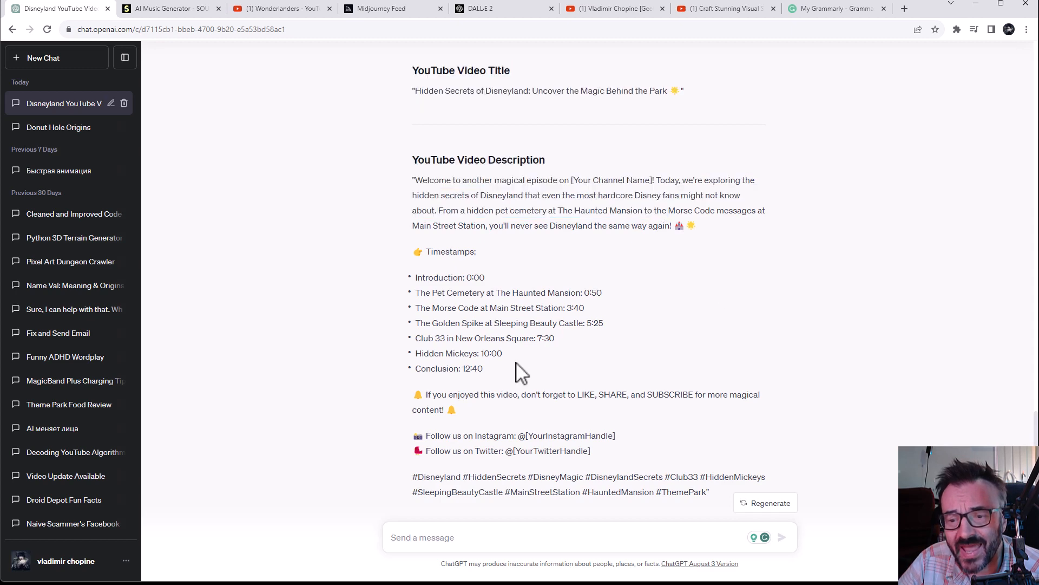
- Highlight the timestamp list from Introduction to Conclusion, and examine the generated Keywords list below the hashtags
drag(503, 369, 418, 281)
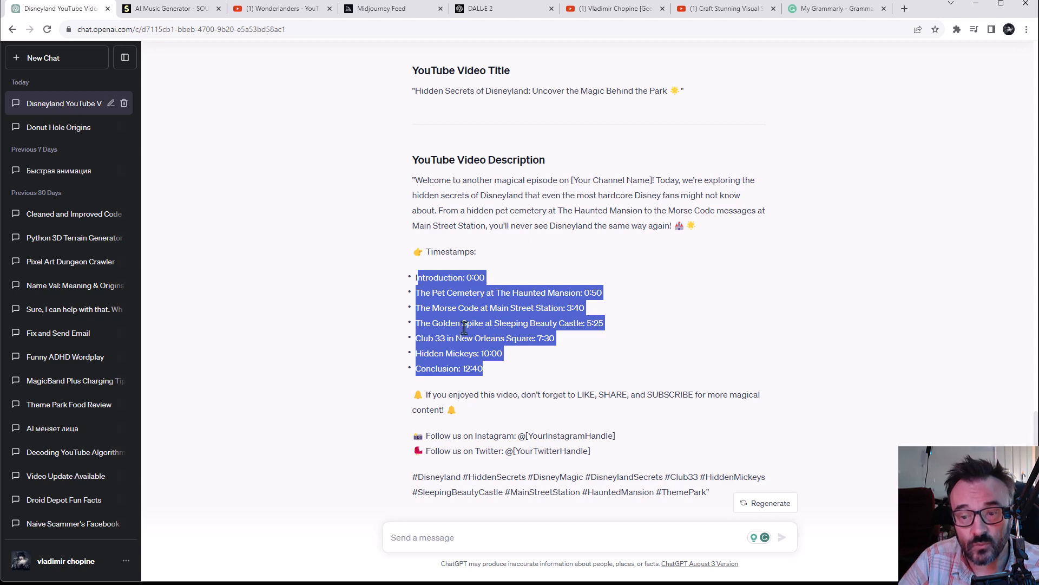
click(324, 279)
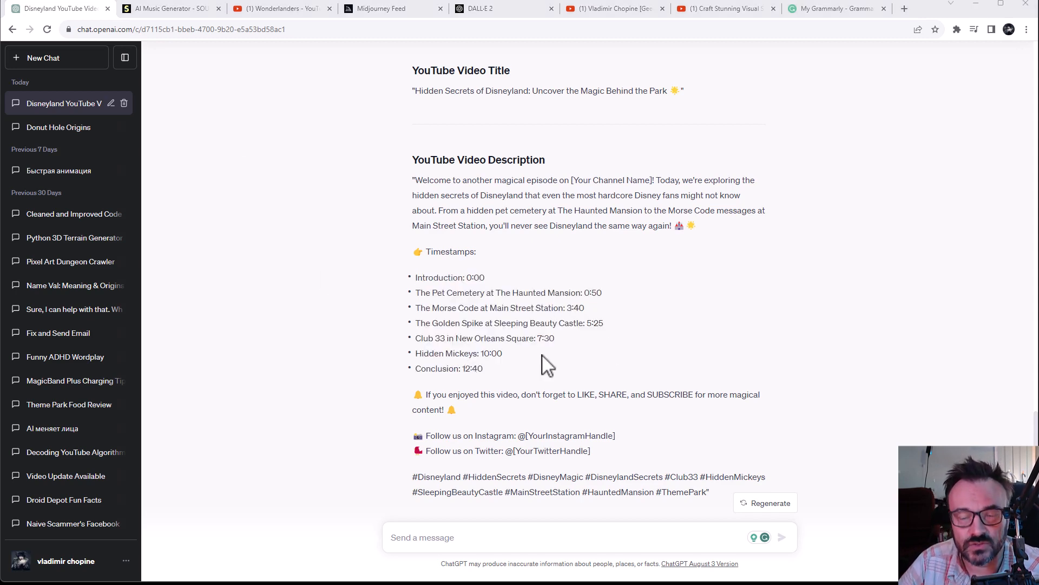
scroll(543, 384, down, 6)
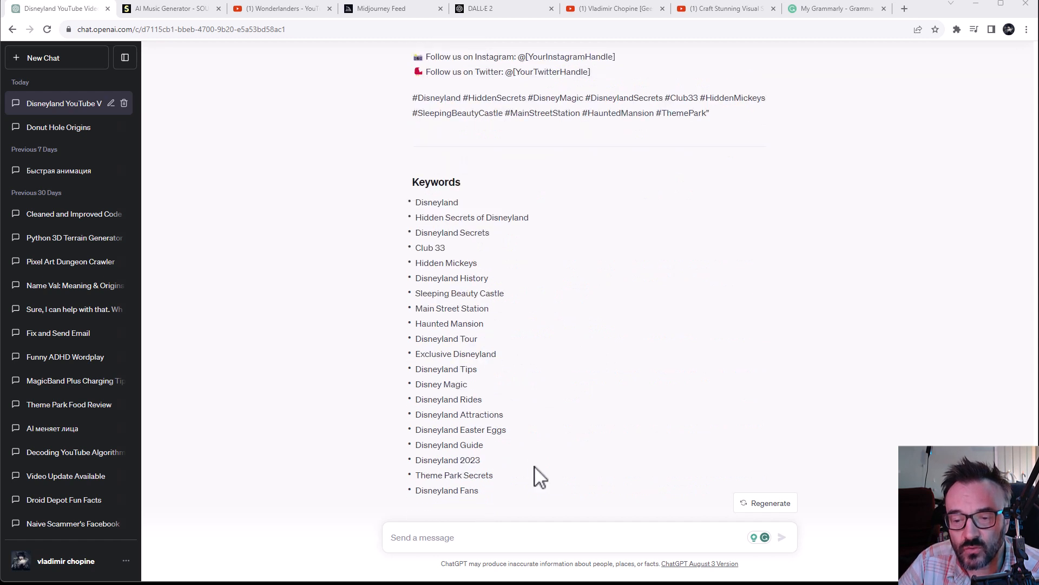
drag(515, 495, 499, 244)
click(619, 292)
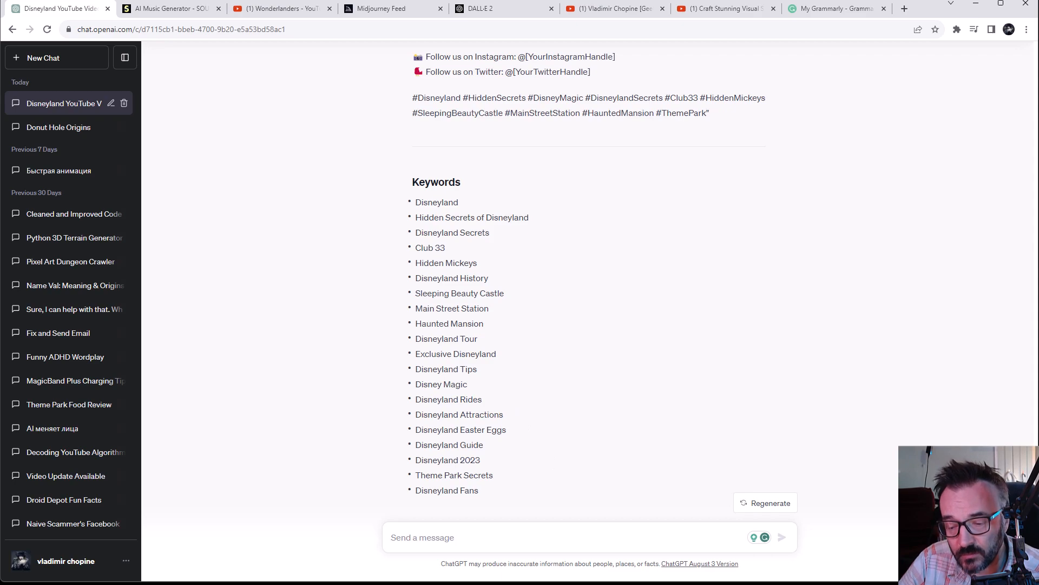
- Switch to DaVinci Resolve and play the edited clips timeline from its start at 01:00:00:00, stopping playback after the intro
key(alt+Tab)
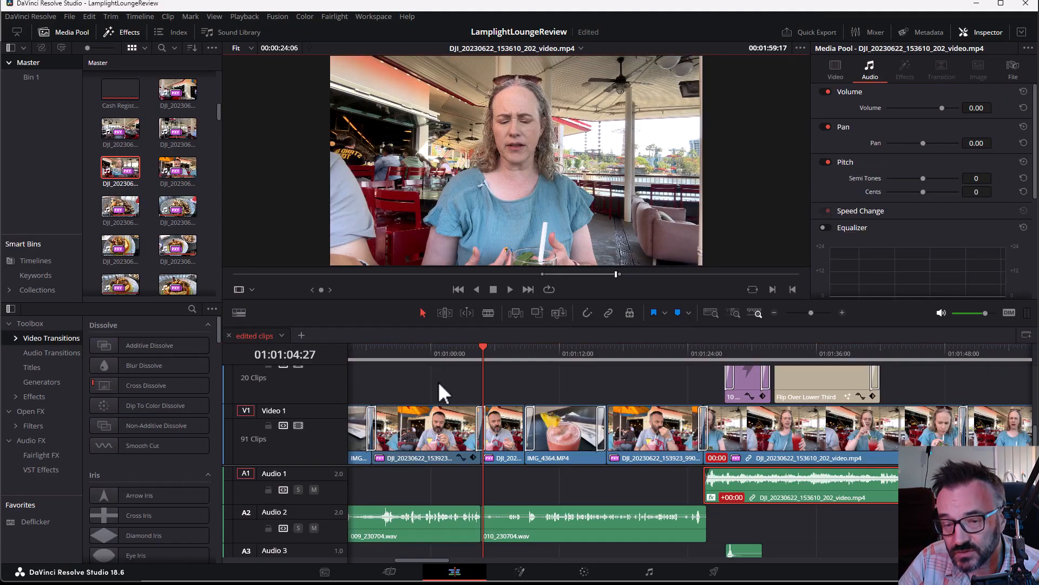
drag(432, 560, 336, 562)
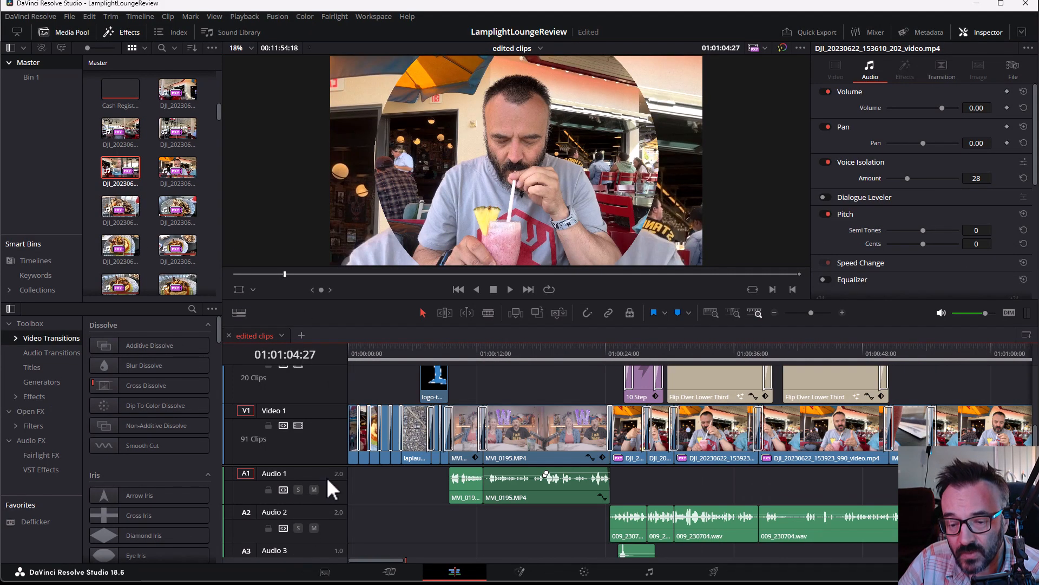
click(348, 352)
key(Home)
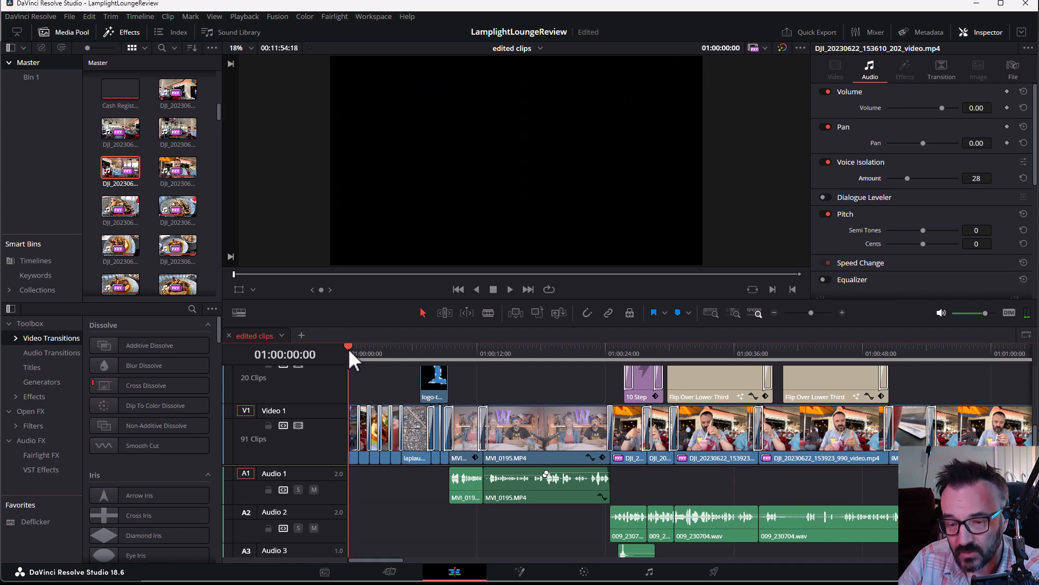
key(space)
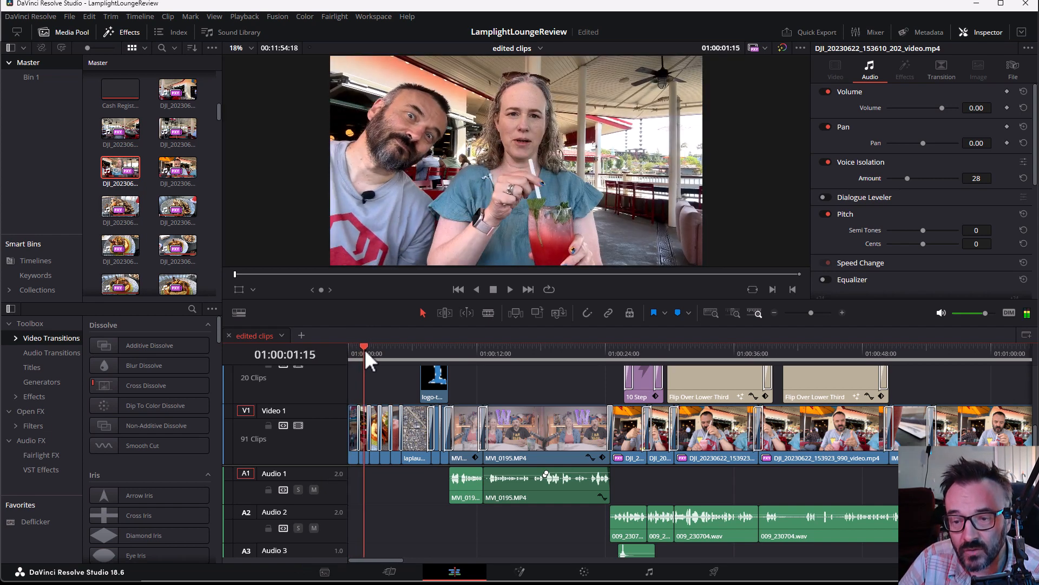
key(space)
key(Home)
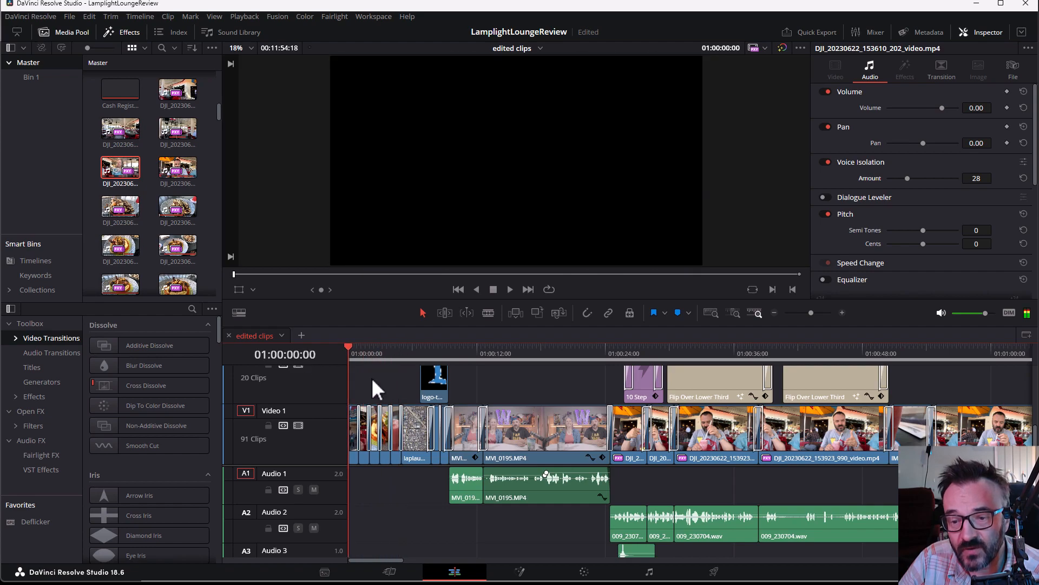
key(space)
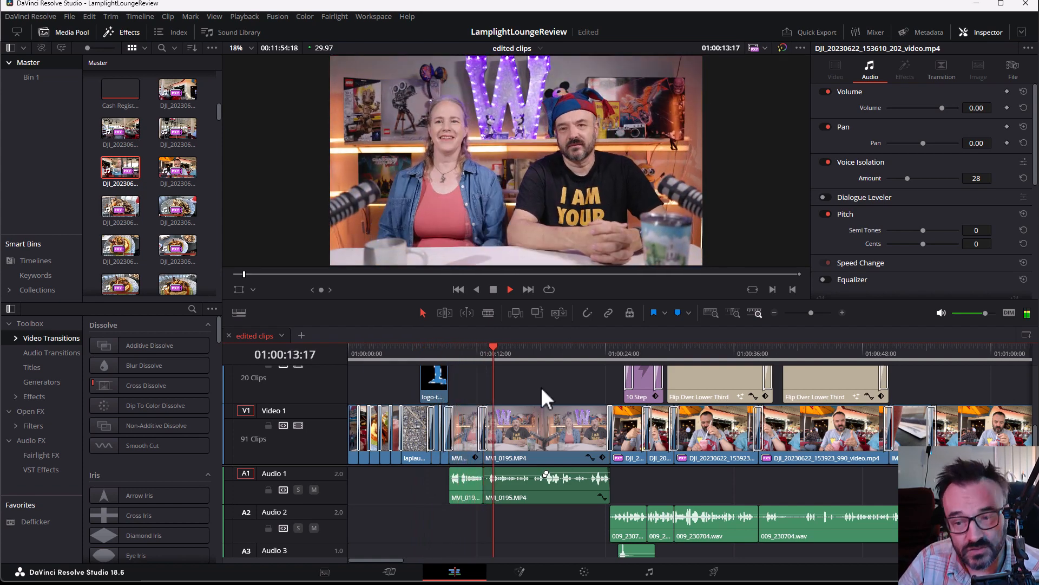
click(492, 291)
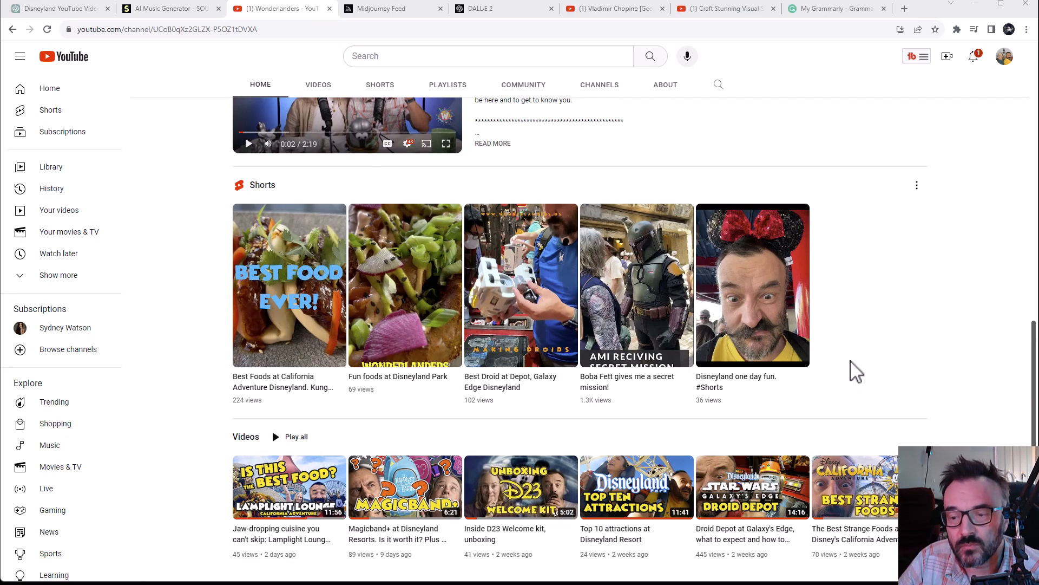
- Look over the Wonderlanders YouTube channel page, from the banner and Channelytics statistics down to the Shorts and Videos rows
scroll(854, 367, up, 7)
scroll(854, 370, up, 3)
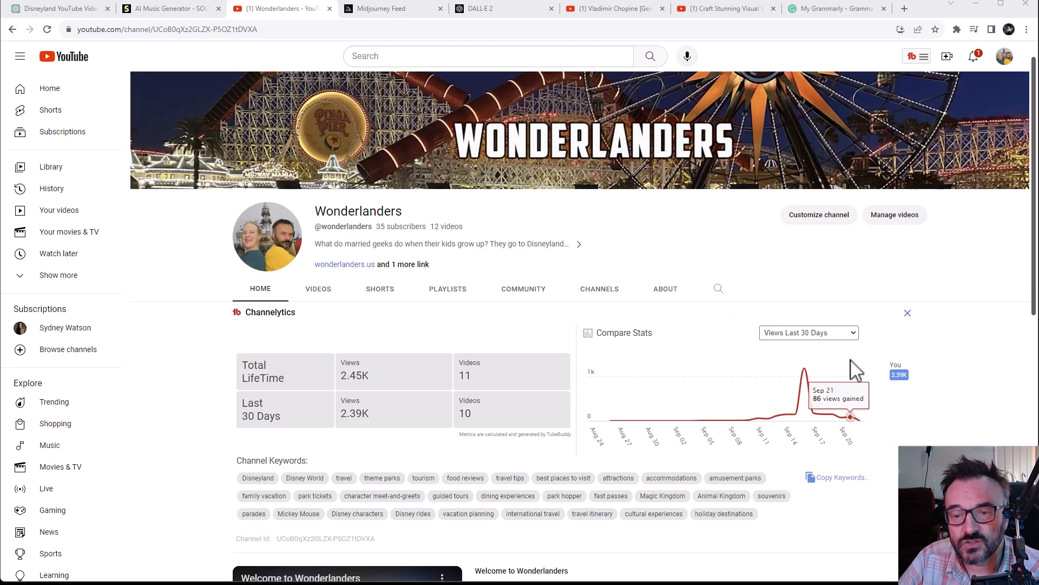
scroll(855, 368, down, 7)
scroll(856, 374, down, 3)
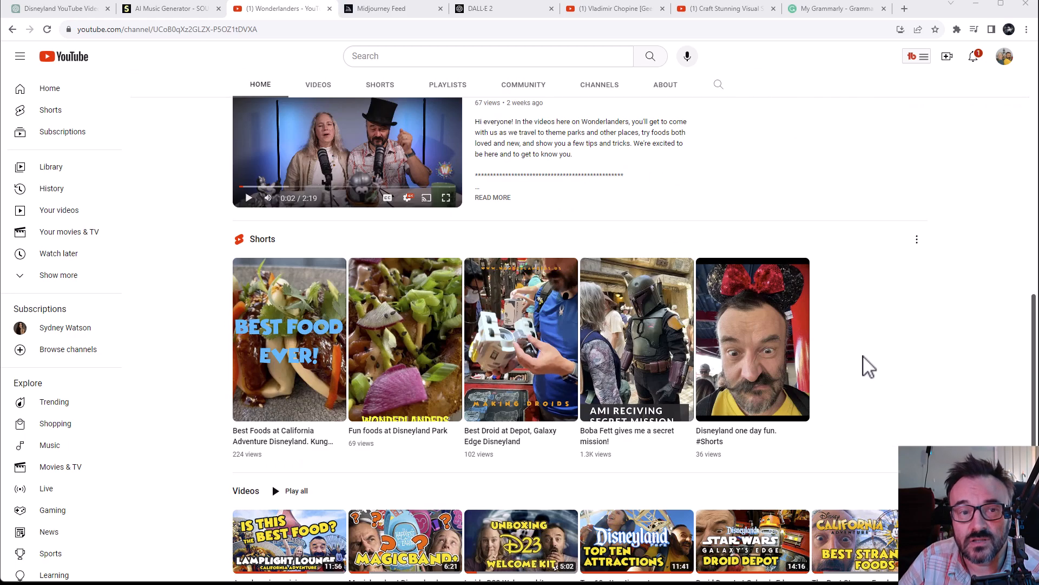